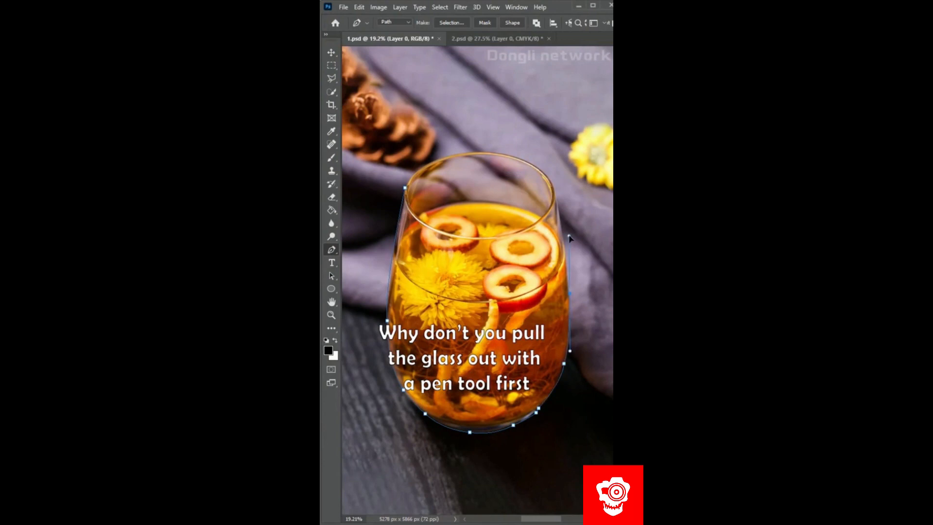
- Convert the pen path around the glass into a selection and copy the glass onto two new layers
key(ctrl+Return)
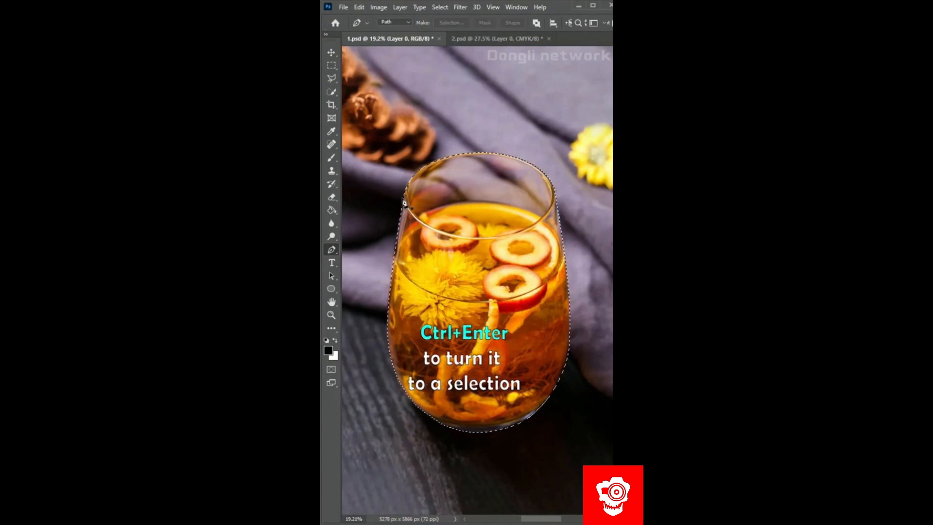
key(F7)
key(ctrl+j)
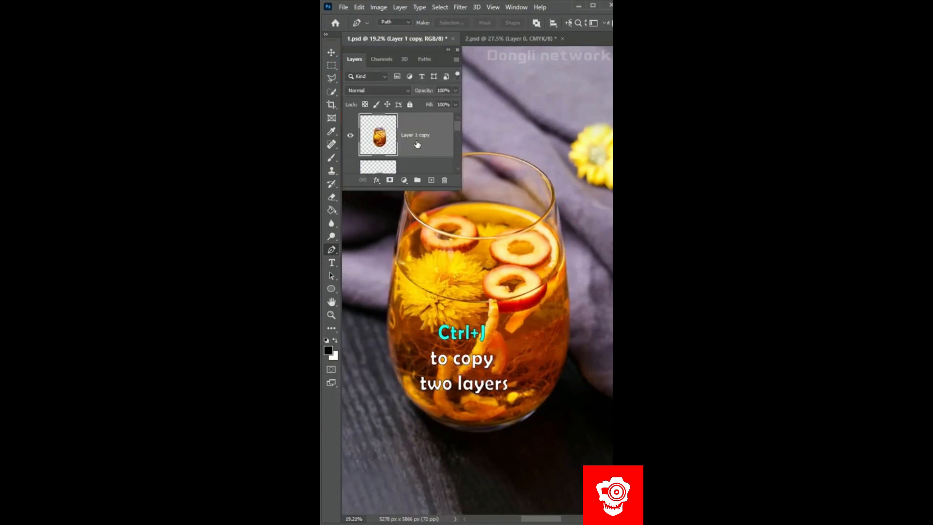
- Desaturate the upper glass copy and copy its highlights onto a new layer
key(ctrl+shift+u)
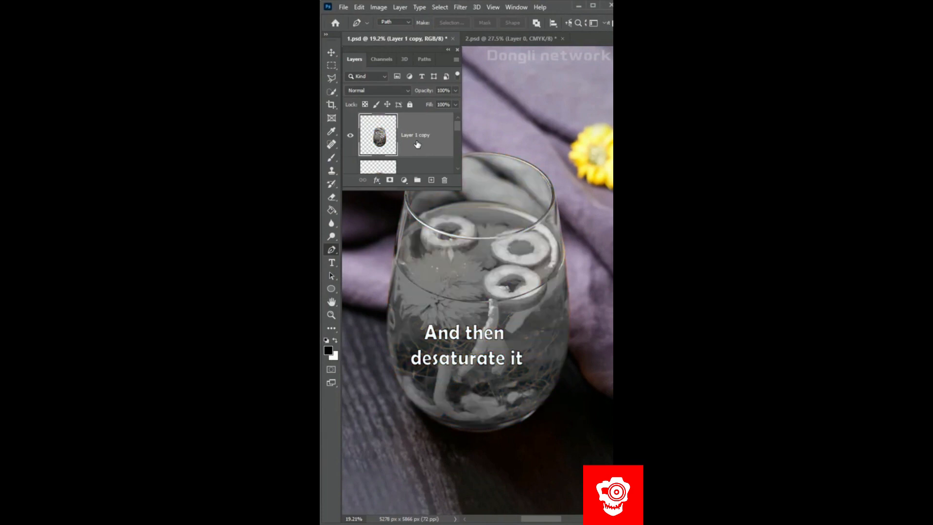
key(ctrl+alt+2)
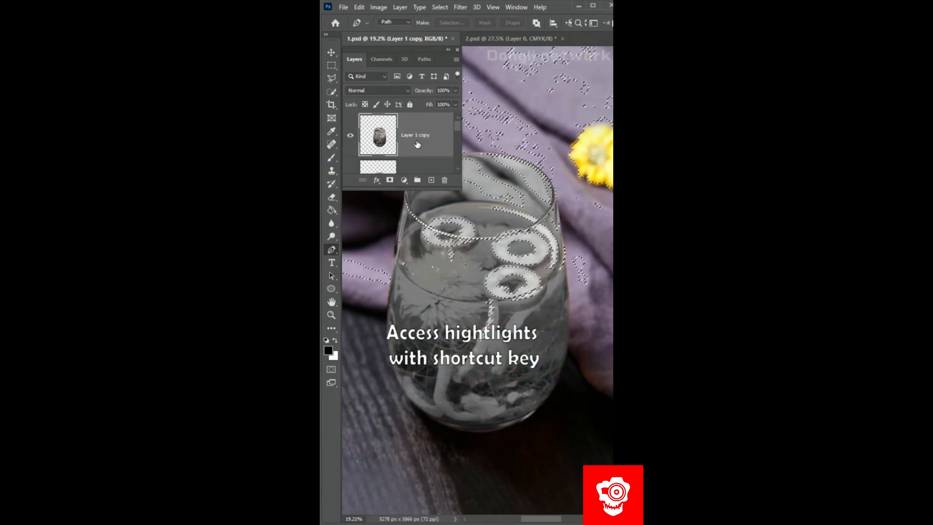
key(ctrl+j)
- Add a layer mask to the highlights layer and brush black over the fruit and drink areas of the glass
click(391, 180)
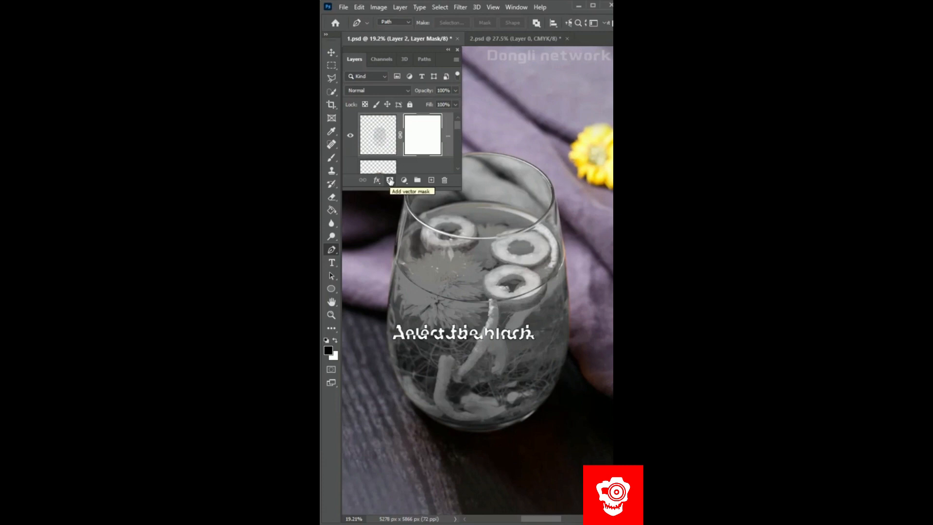
click(333, 159)
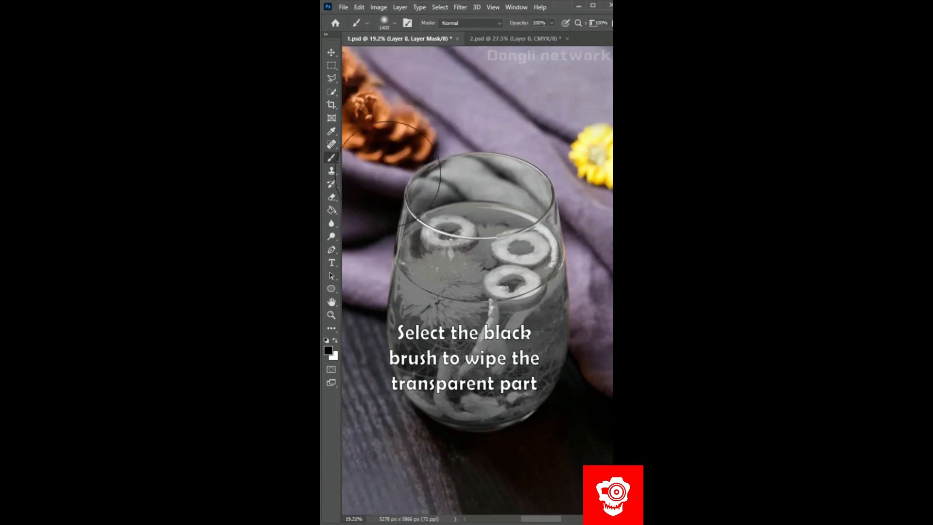
drag(428, 197, 494, 223)
drag(494, 272, 448, 391)
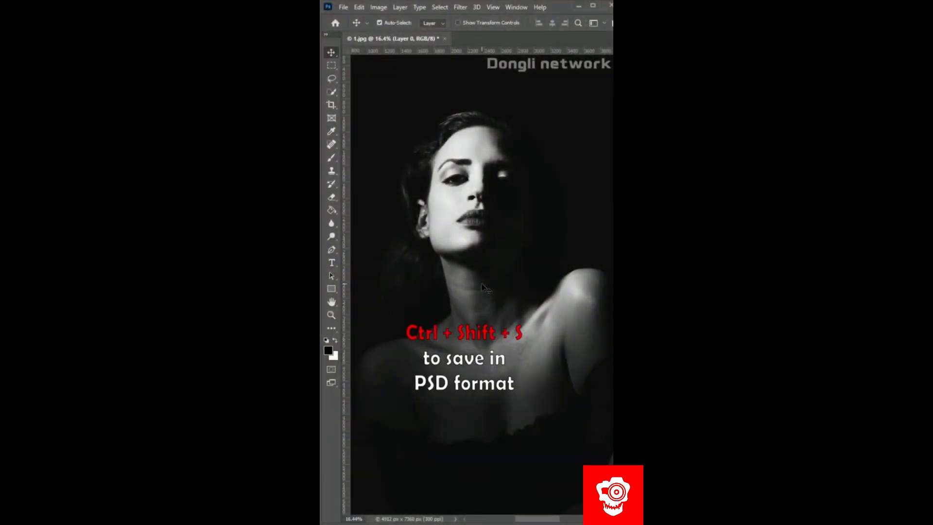
- Save the portrait in PSD format and cover the whole canvas with a block of story text
key(ctrl+shift+s)
drag(384, 196, 475, 224)
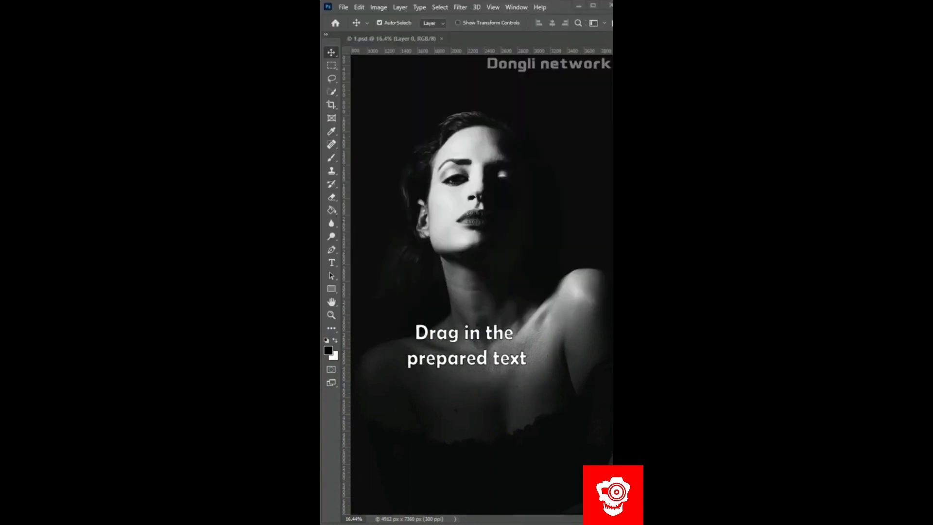
drag(335, 251, 486, 266)
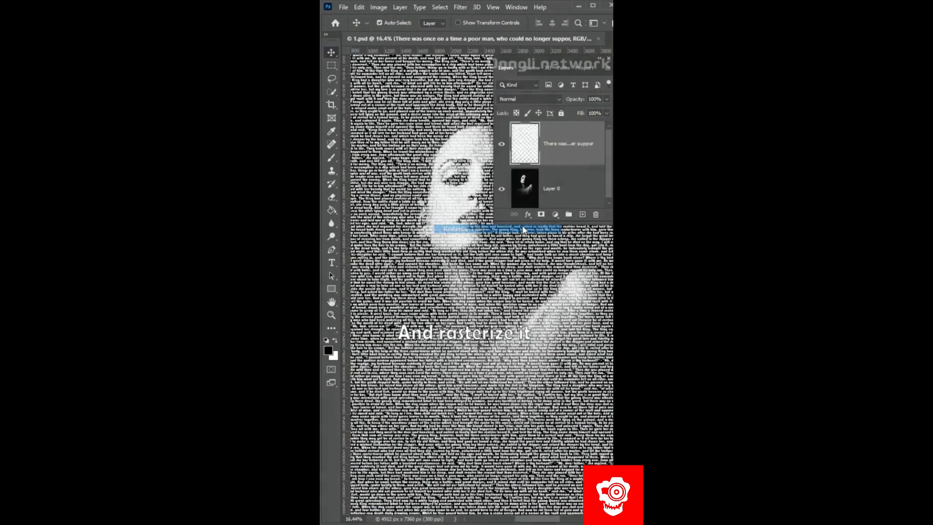
- Rasterize the text layer and distort it with the Displace filter, using the saved PSD as the displacement map
click(522, 226)
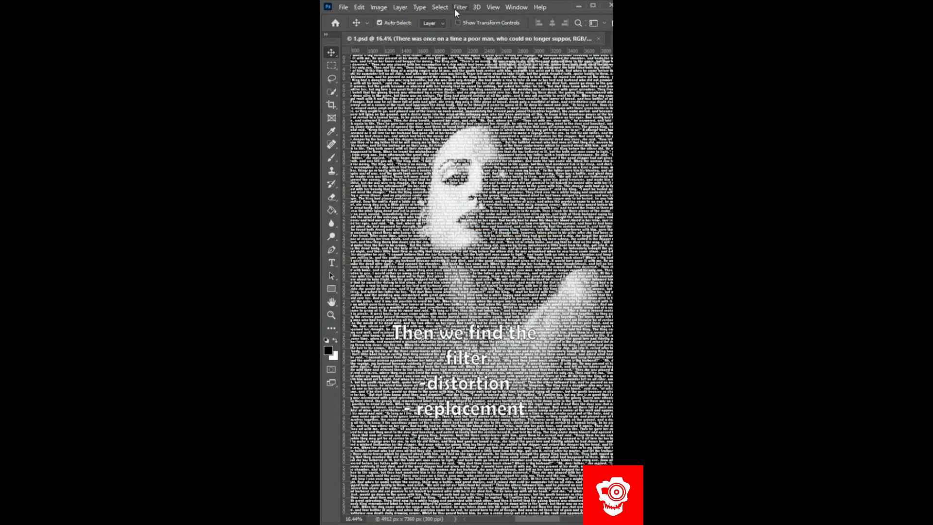
click(460, 7)
mouse_move(461, 158)
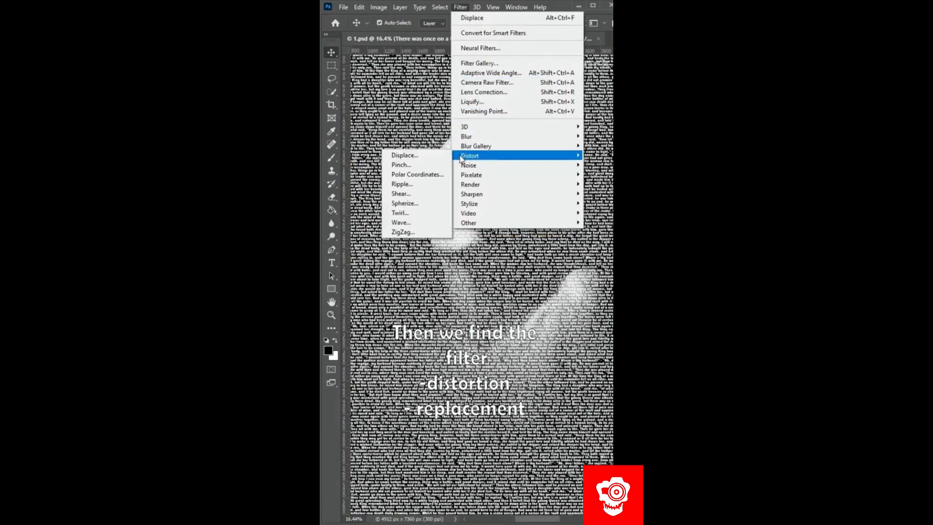
click(405, 156)
click(506, 131)
click(408, 74)
click(526, 230)
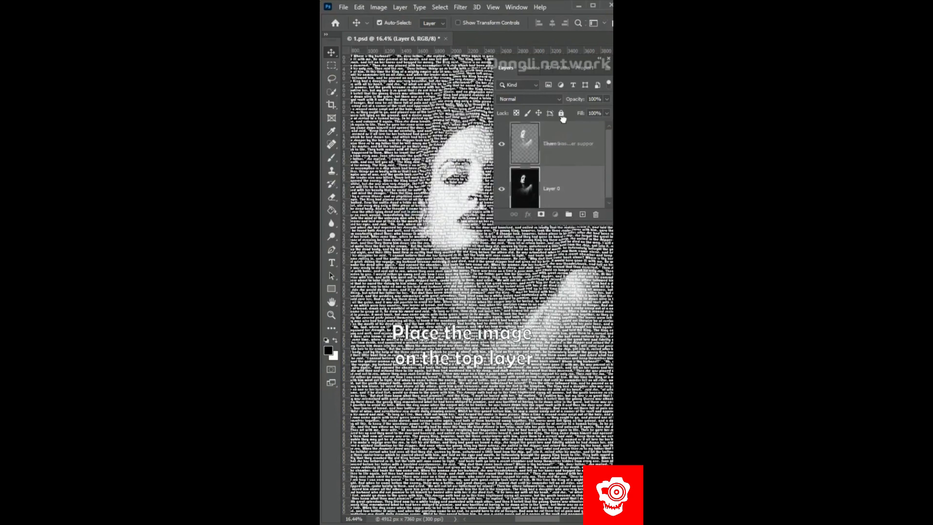
- Place the portrait layer above the text layer and clip it to the text
drag(563, 117, 563, 122)
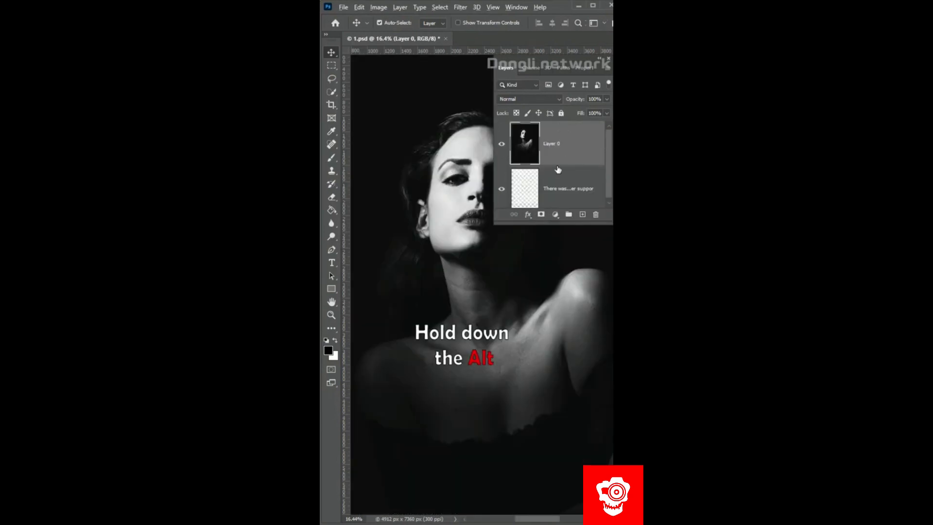
alt+click(557, 162)
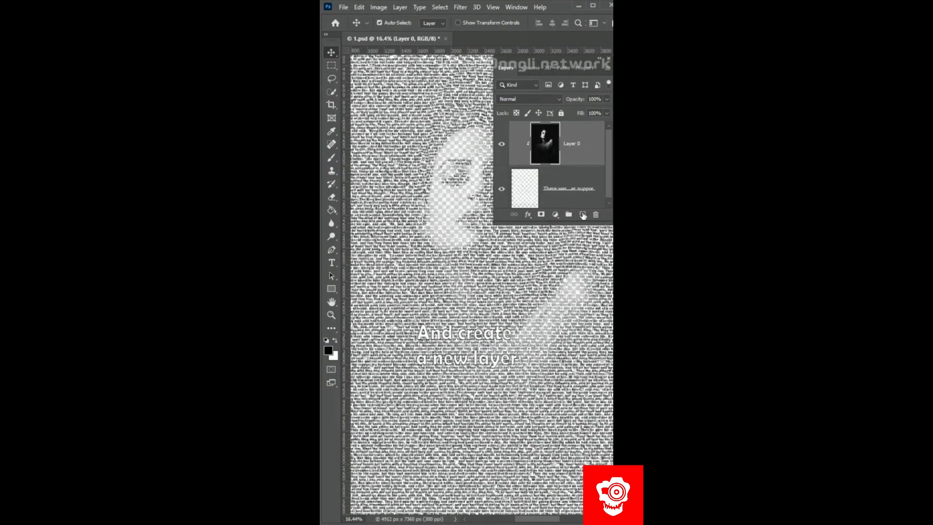
- Create a new layer, fill it with black and place it beneath the text layer
click(582, 214)
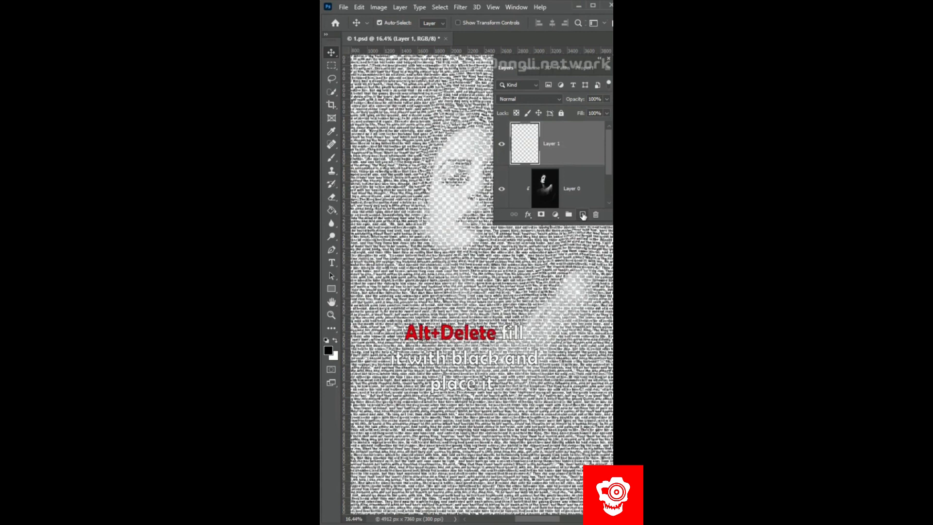
key(alt+Delete)
drag(577, 148, 591, 179)
- Add a layer mask to the text layer and activate the Brush tool
scroll(592, 179, up, 1)
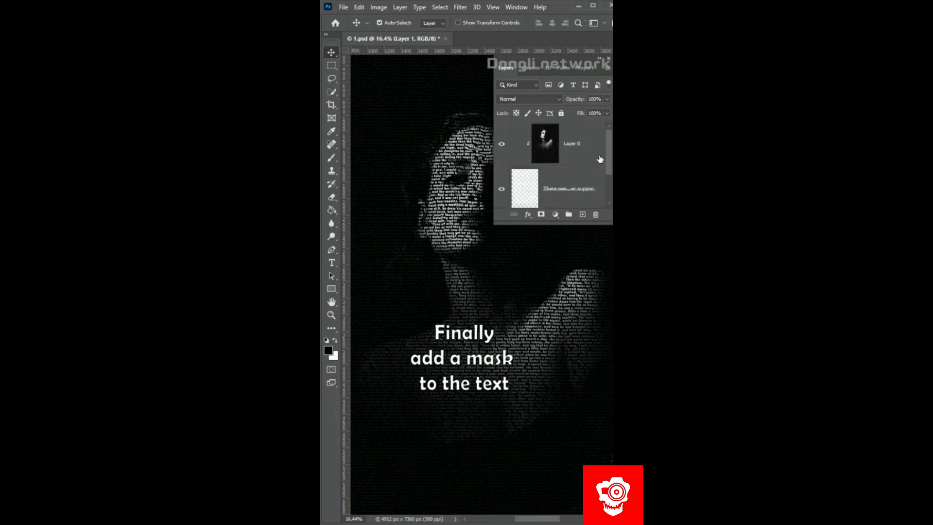
click(592, 178)
click(541, 214)
key(b)
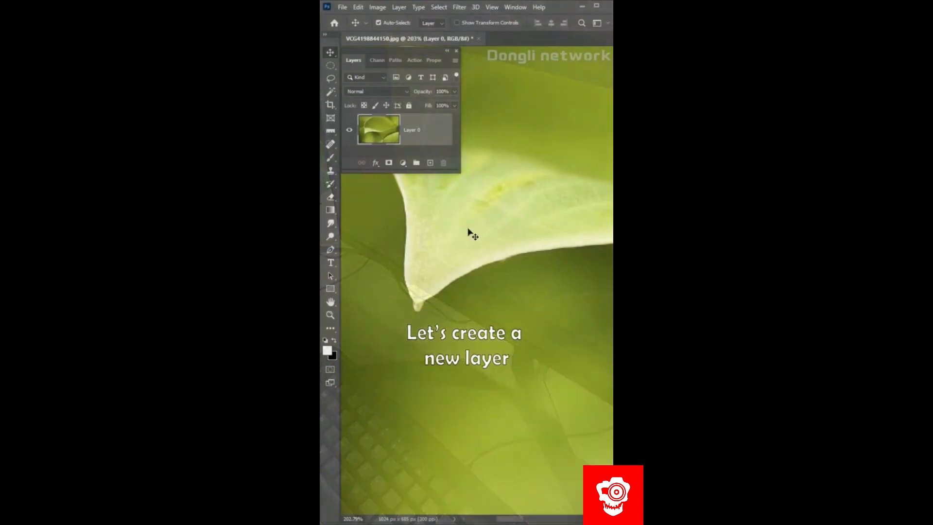
- Create a new layer and draw a tilted, black-filled ellipse on the leaf near its tip
click(430, 162)
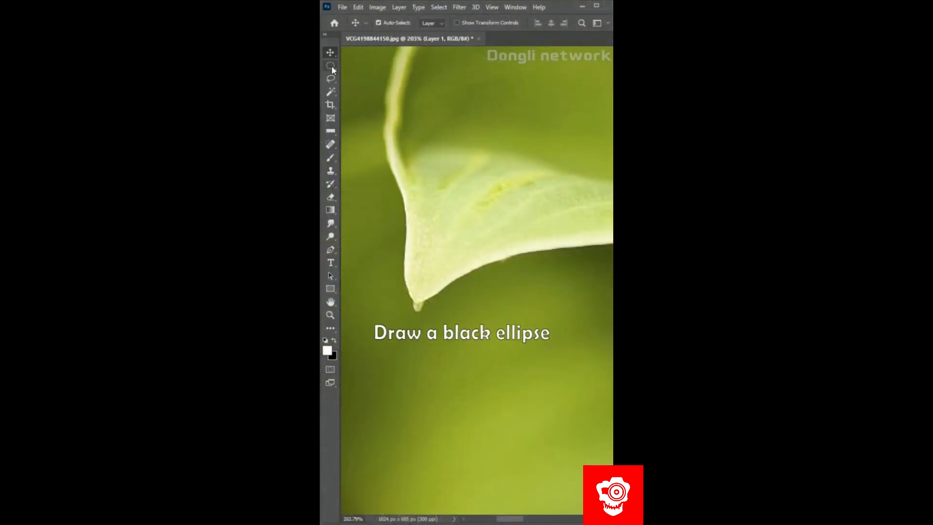
click(331, 66)
drag(437, 171, 496, 239)
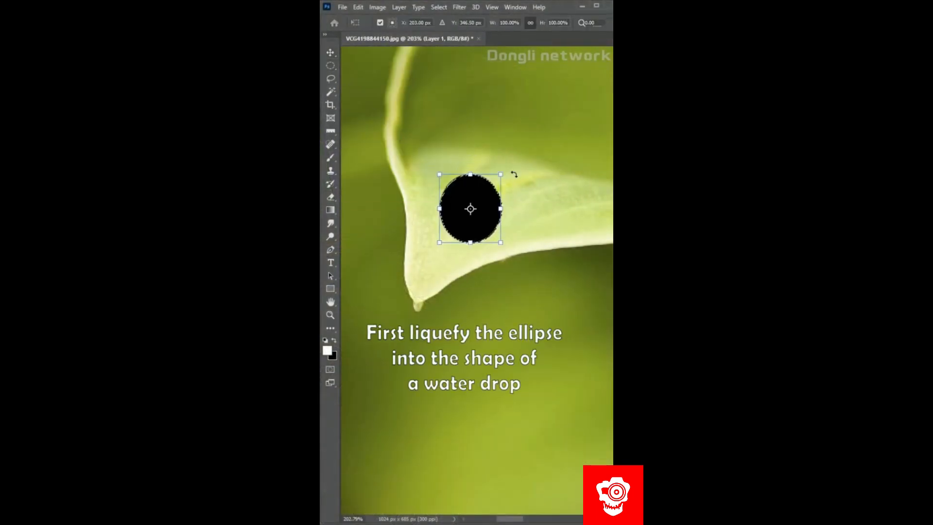
drag(538, 159, 508, 181)
key(Return)
- Use Liquify to push the black ellipse into the shape of a water drop
click(460, 7)
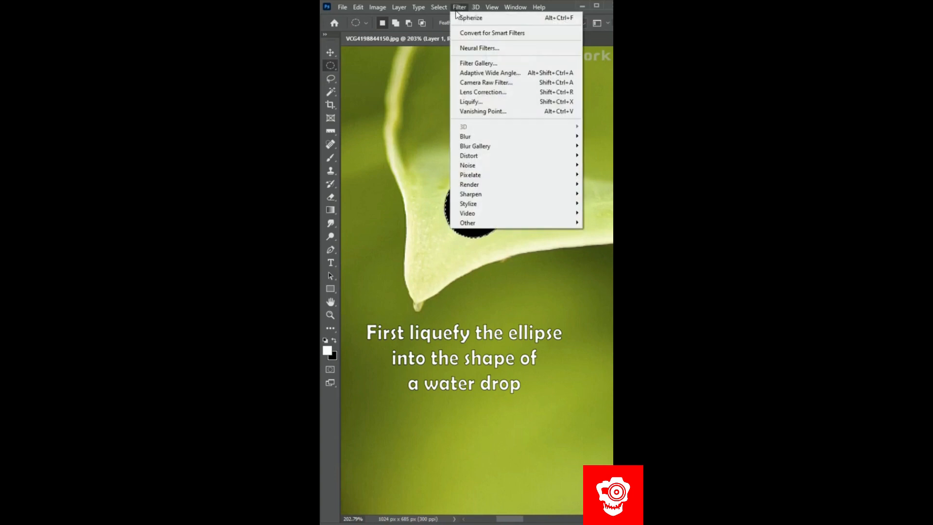
click(471, 102)
drag(468, 208, 541, 206)
mouse_move(552, 276)
mouse_down()
mouse_move(474, 204)
mouse_move(452, 202)
mouse_up()
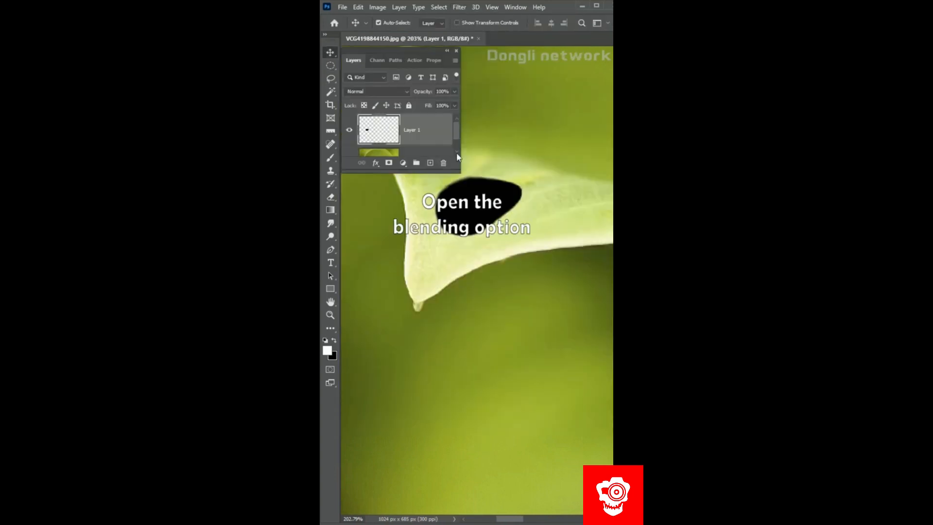
- Set the drop layer's fill opacity to 0% and add an Inner Bevel with depth 417%, size 144 px and soften 3 px
double_click(428, 137)
drag(577, 329, 552, 335)
click(383, 298)
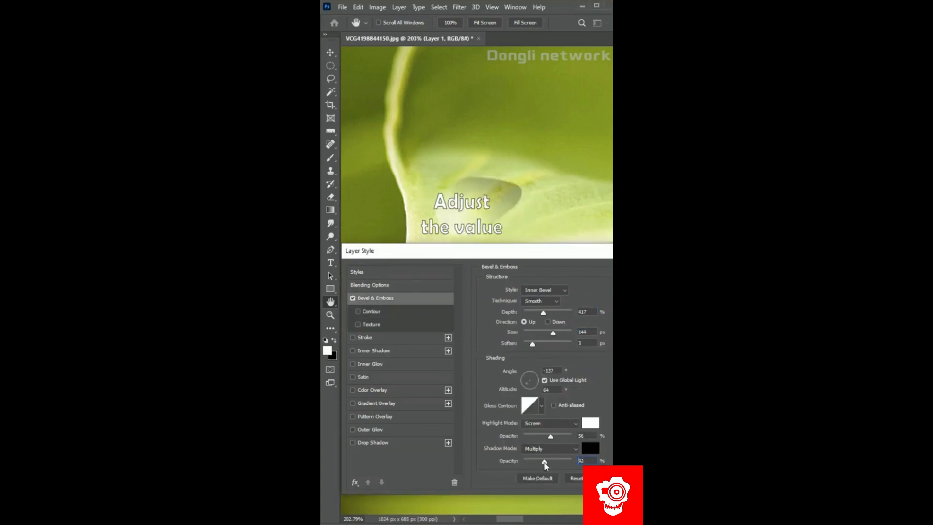
- Add a green Multiply inner shadow at 26% opacity, distance 0, choke 51% and size 24 px, and enable a drop shadow
click(380, 352)
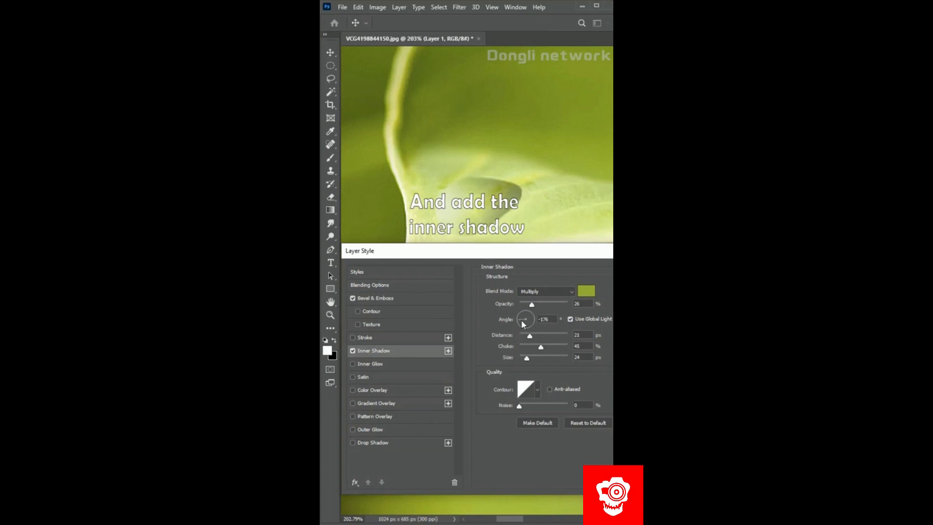
click(521, 319)
drag(530, 337, 547, 346)
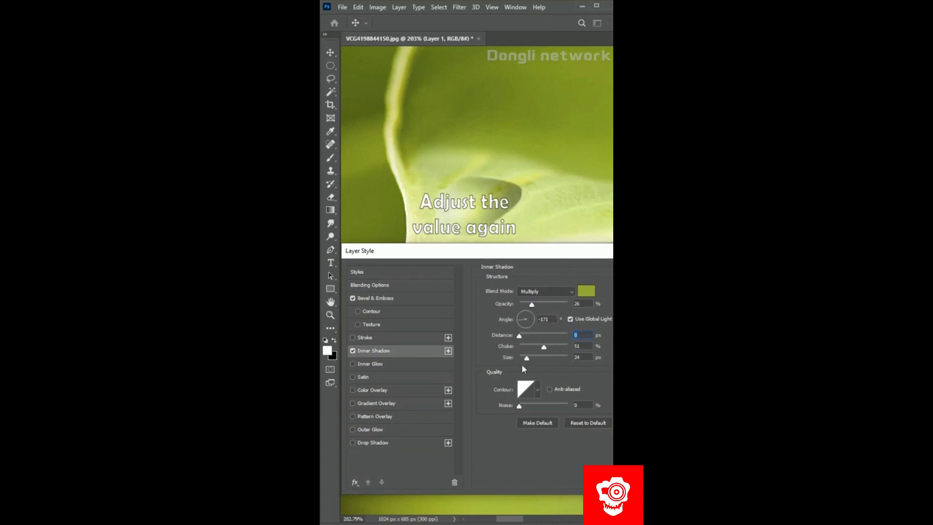
drag(519, 405, 523, 406)
click(380, 443)
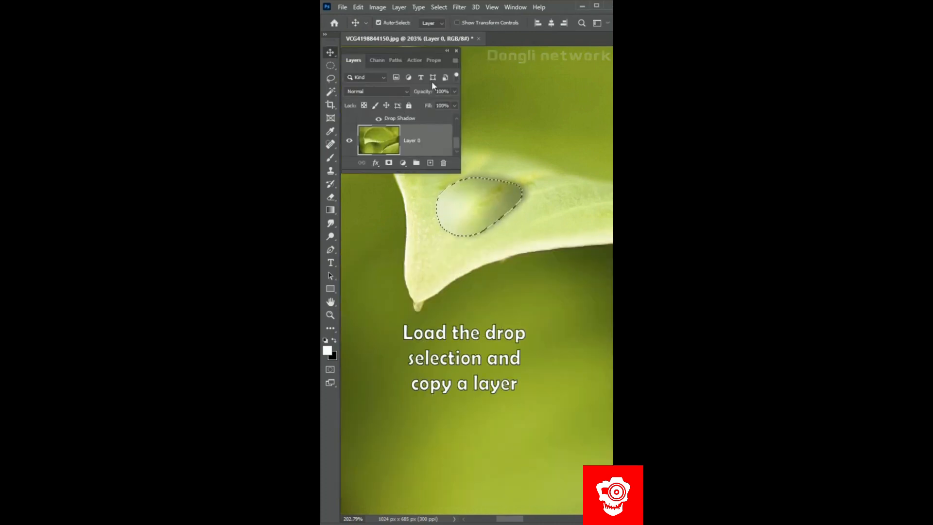
- Apply the Spherize filter at 100% in Normal mode to the leaf layer inside the drop-shaped selection
click(460, 7)
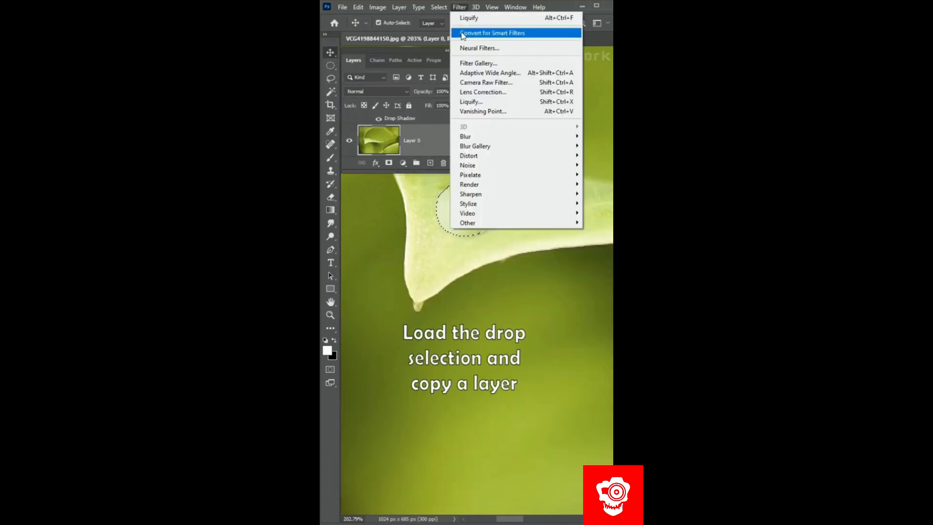
mouse_move(470, 156)
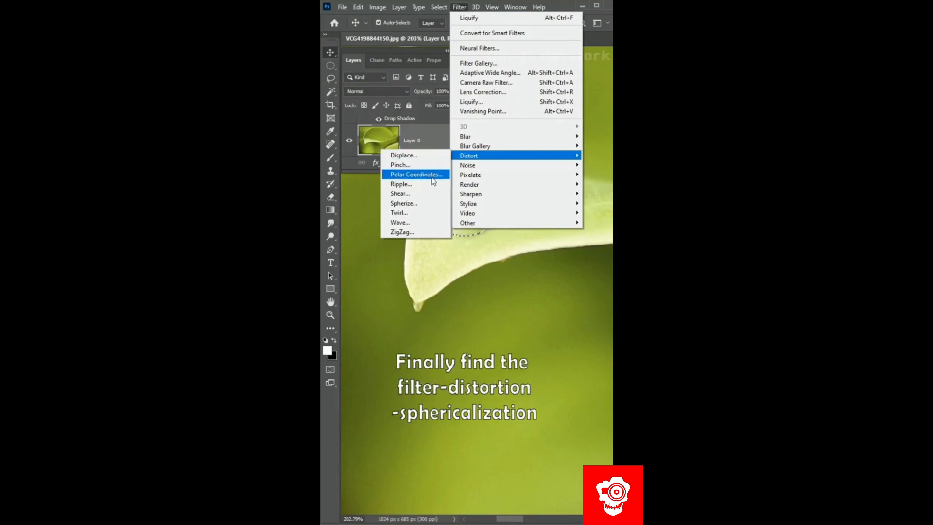
click(427, 204)
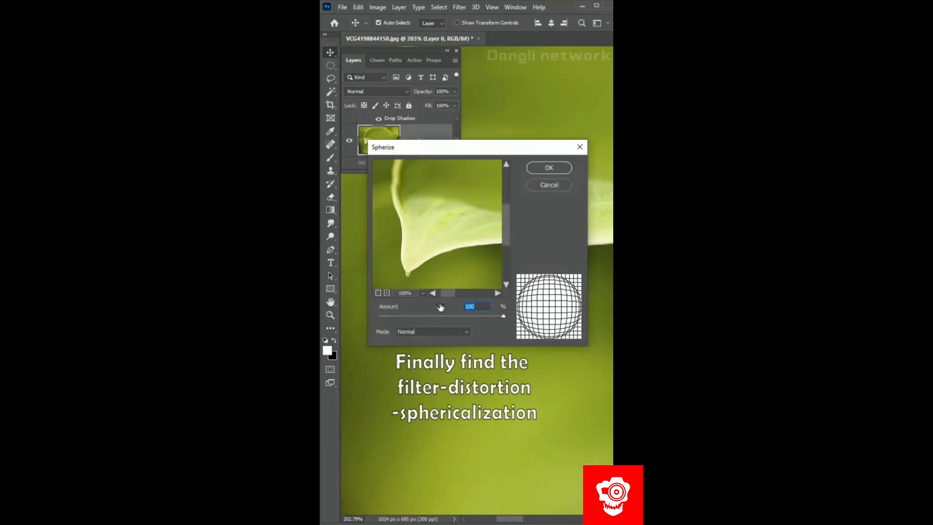
drag(441, 317, 521, 315)
click(539, 168)
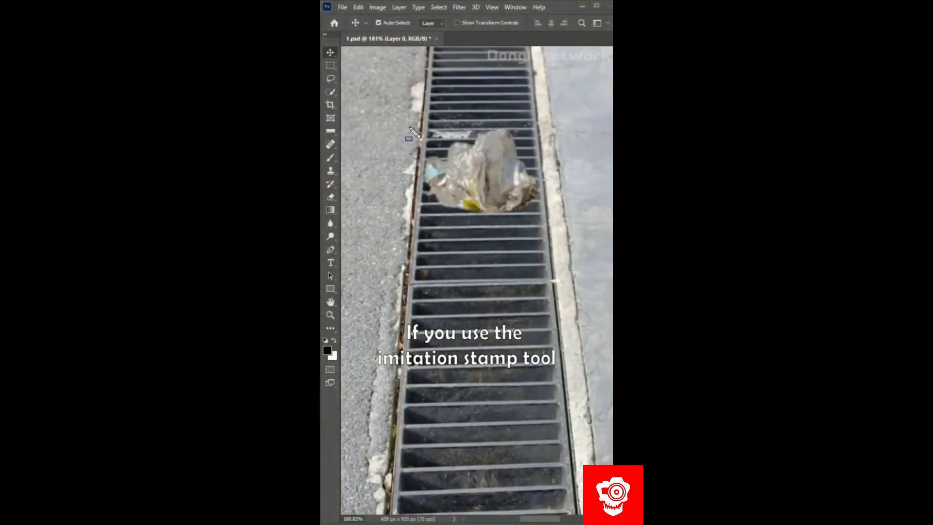
- Try to cover the plastic bag on the grate by cloning nearby bars with the Clone Stamp tool
click(331, 175)
alt+click(529, 225)
mouse_move(498, 202)
mouse_down()
mouse_move(479, 167)
mouse_move(496, 156)
mouse_up()
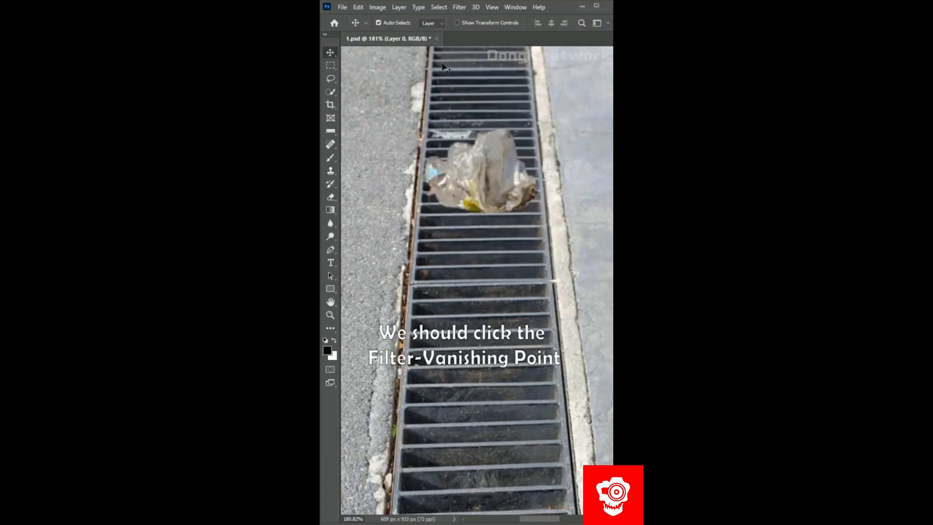
- Start the Vanishing Point filter and draw a perspective plane along the edges of the grate around the bag
click(453, 7)
click(473, 118)
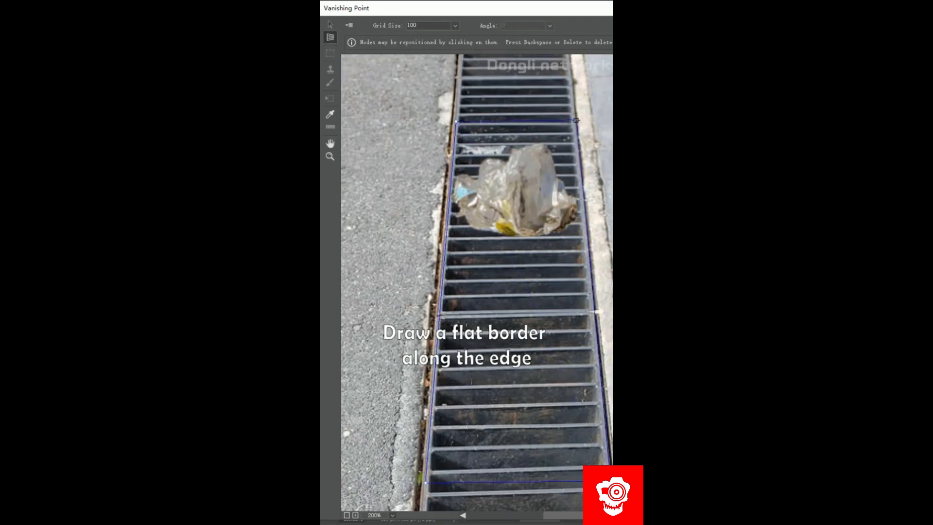
click(576, 121)
- Select the clean grate bars inside the plane and copy them over the plastic bag
click(334, 53)
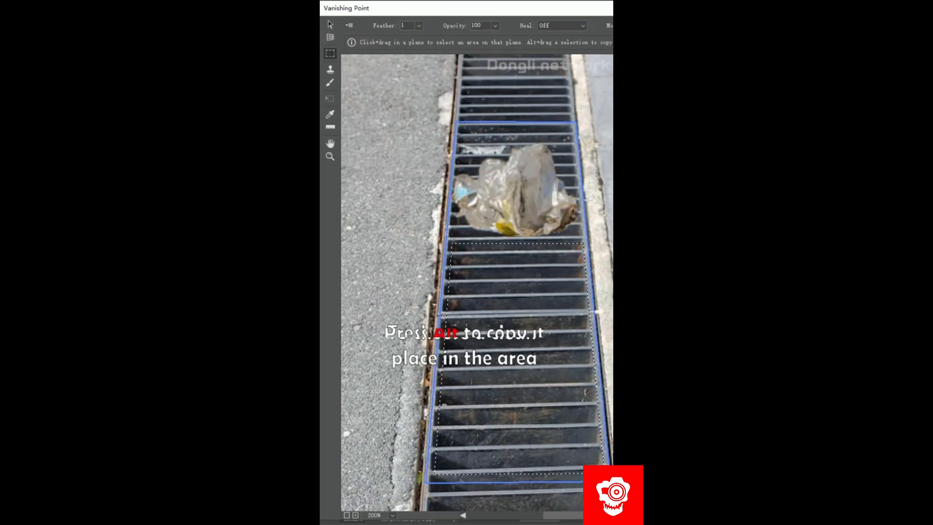
drag(549, 409, 539, 251)
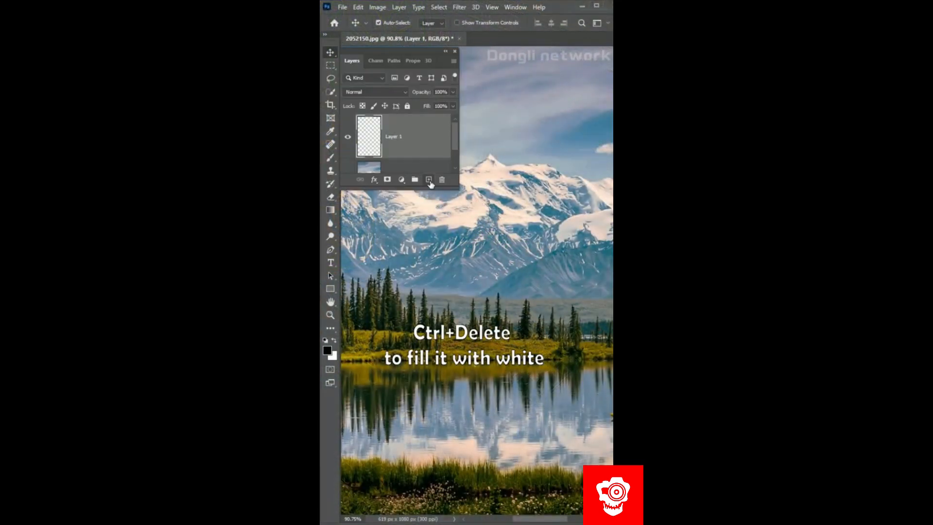
- Fill the new layer above the landscape with white and apply Add Noise at the maximum amount with uniform distribution
key(ctrl+Delete)
click(460, 7)
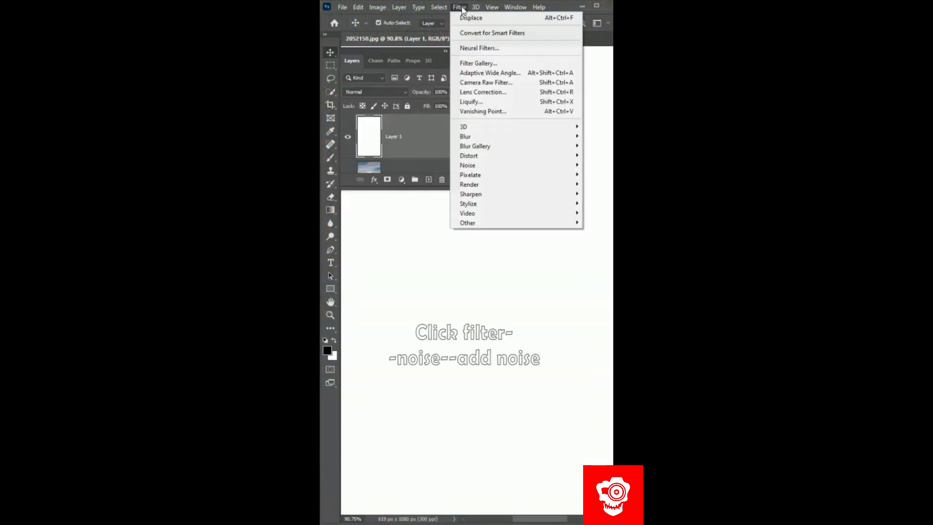
mouse_move(468, 165)
click(404, 164)
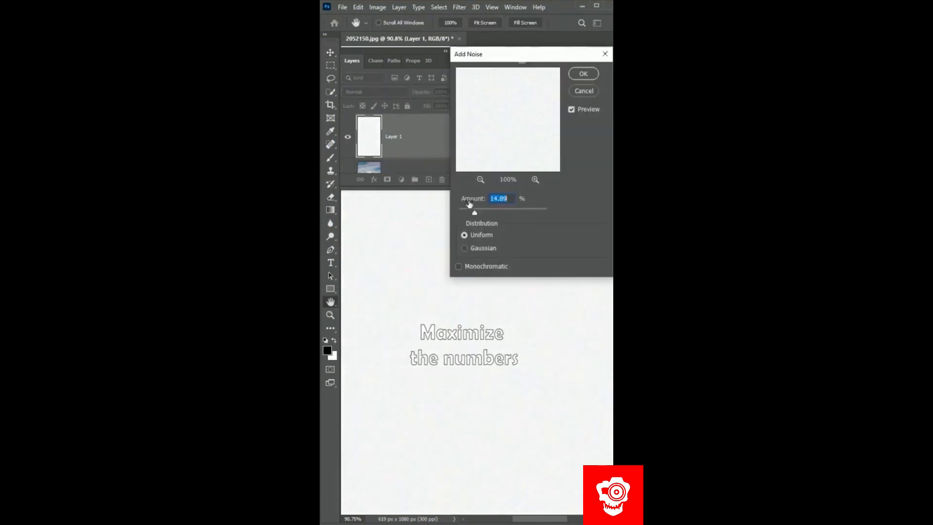
drag(499, 214, 552, 214)
key(Return)
- Apply a Gaussian Blur with radius 2 to the noise layer
click(460, 7)
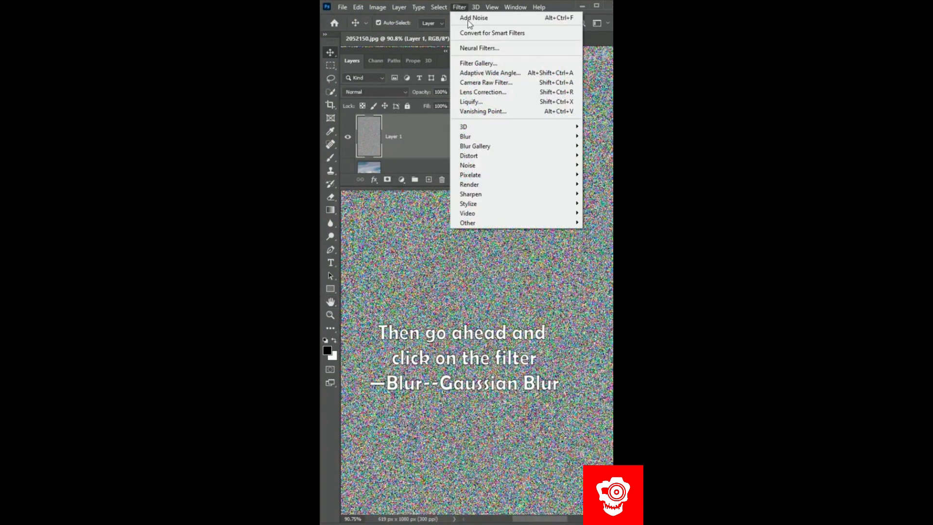
mouse_move(465, 137)
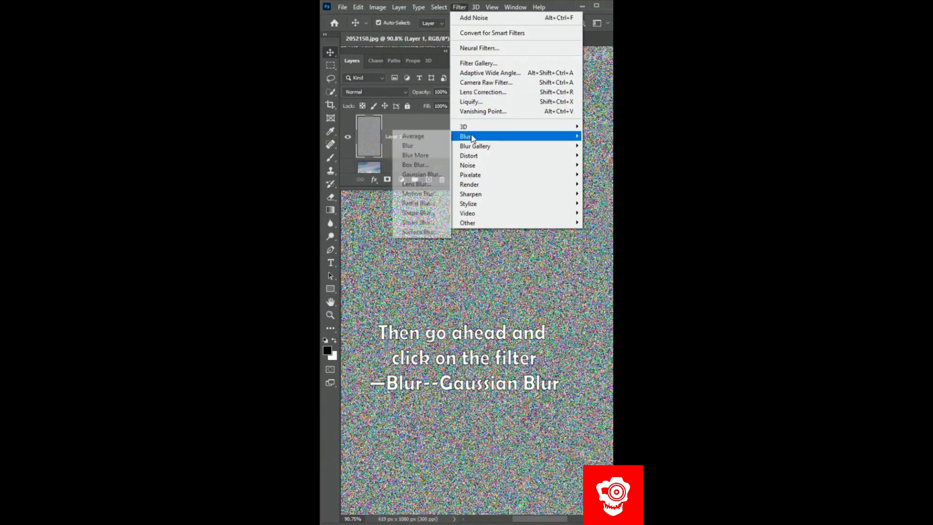
click(440, 174)
text(2)
key(Return)
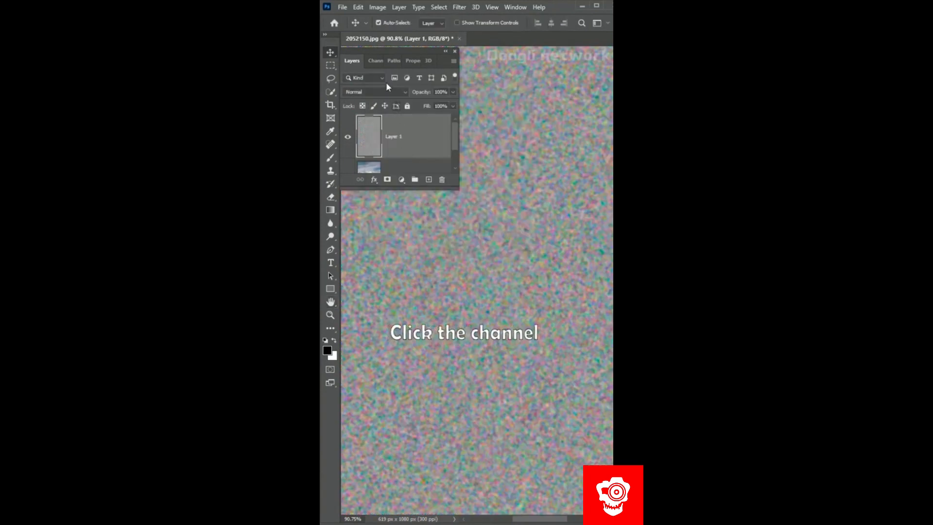
- Apply the Emboss filter to the Red channel with angle 180°, height 3 pixels and amount 100%
click(375, 60)
click(379, 103)
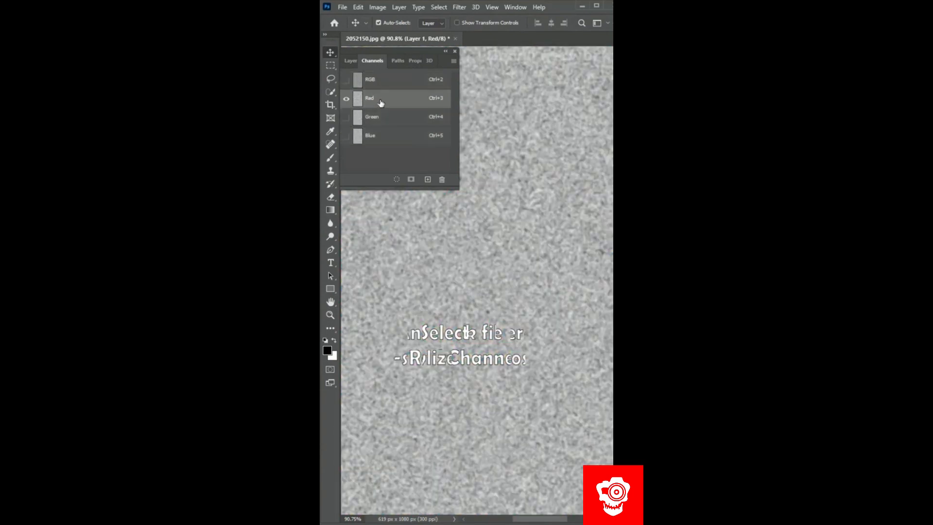
click(459, 7)
mouse_move(469, 204)
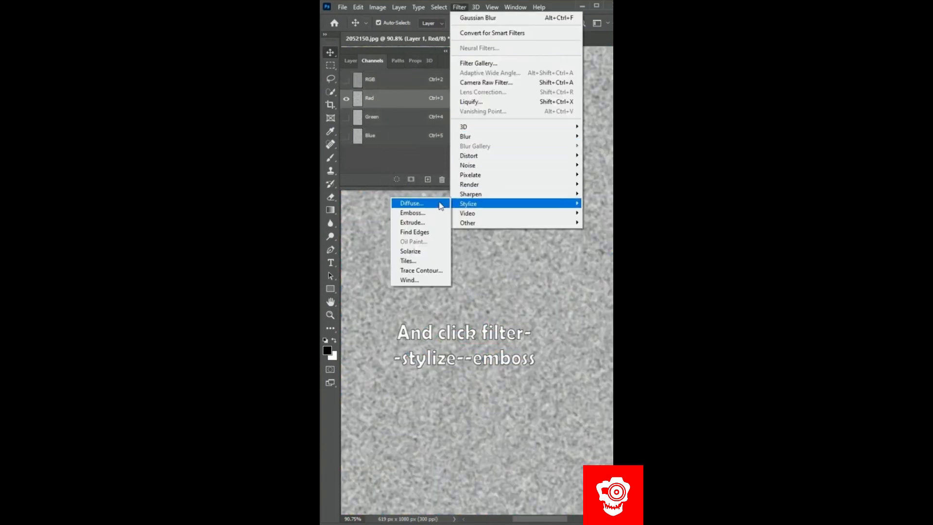
click(439, 214)
text(180)
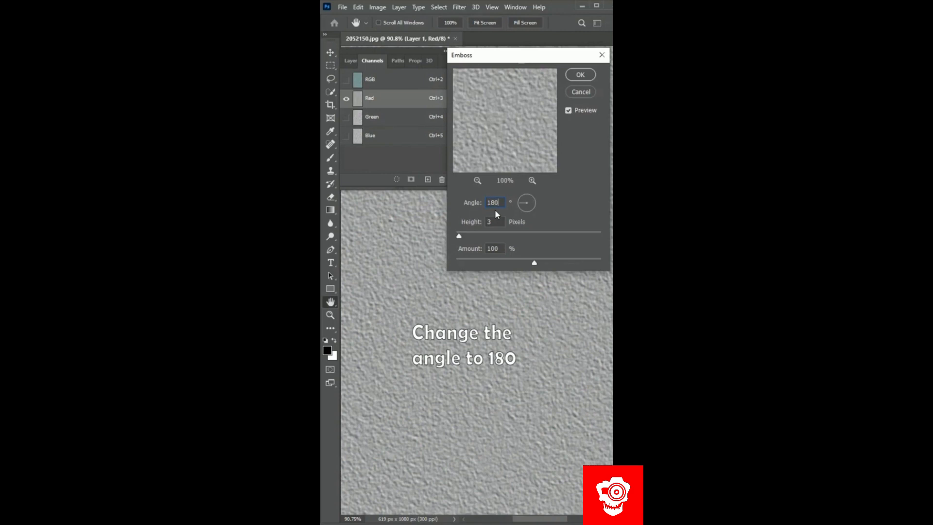
key(Return)
- Apply the Emboss filter to the Green channel with angle 50° and return to the RGB composite
click(392, 121)
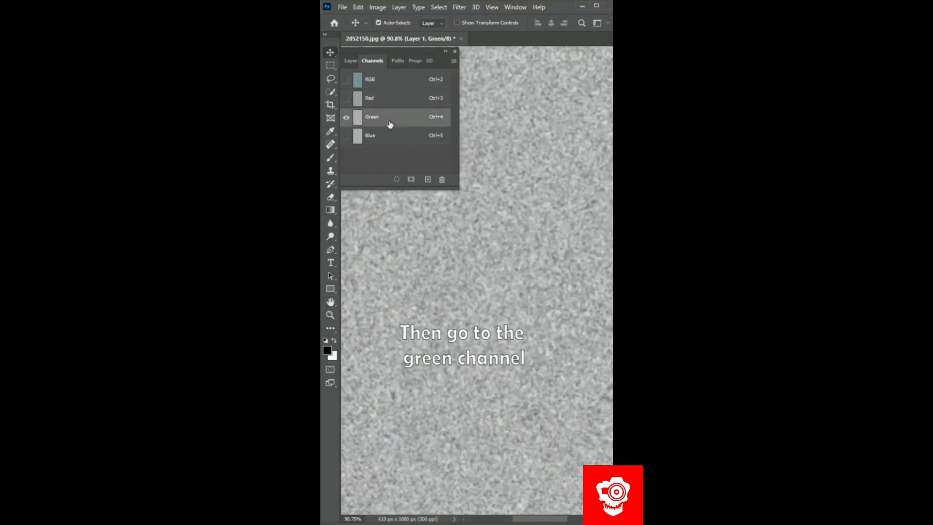
click(460, 6)
mouse_move(457, 204)
click(430, 212)
text(50)
key(Return)
click(388, 82)
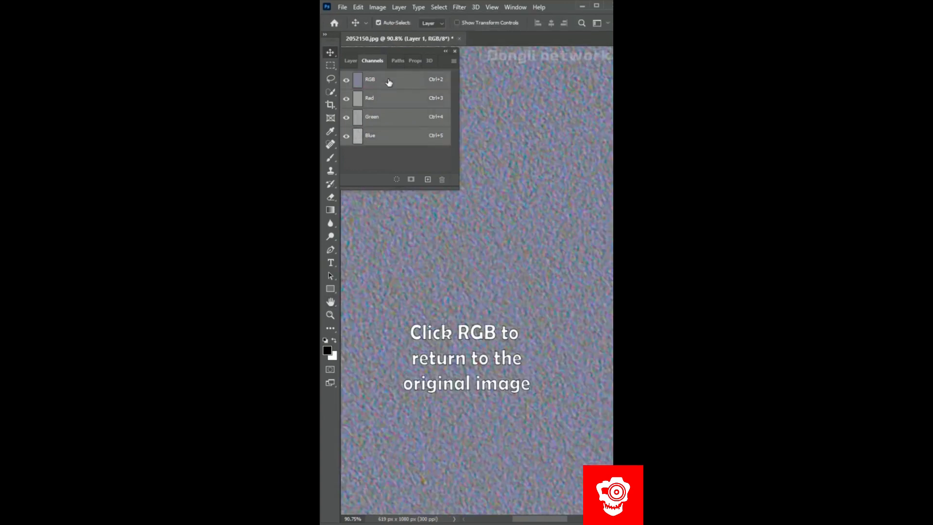
- Widen the texture layer's bottom edge with a Perspective transform and save the document in Photoshop format as 2052569.psd
key(ctrl+t)
right_click(493, 278)
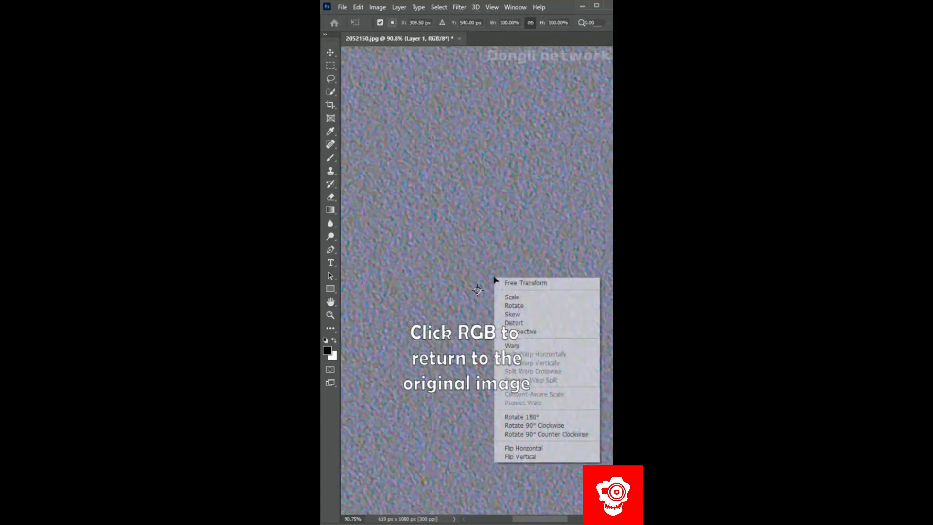
click(520, 333)
scroll(496, 317, down, 3)
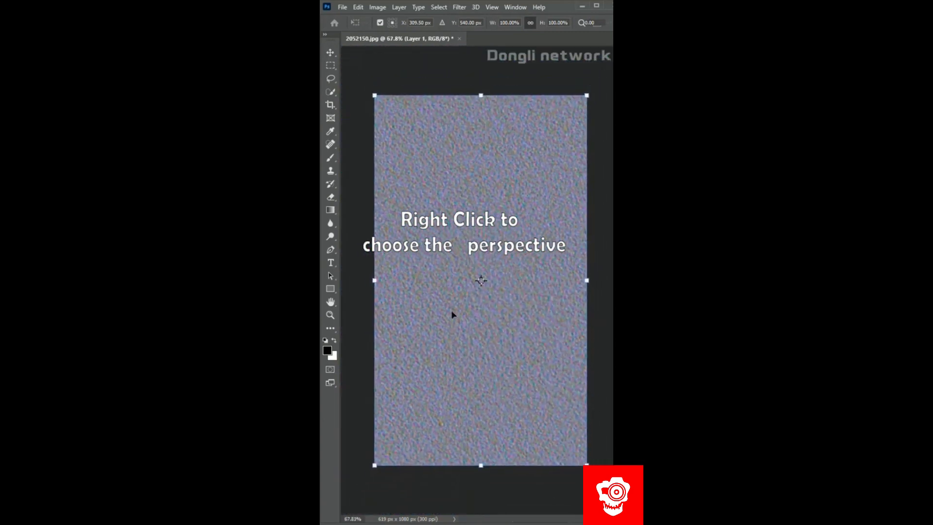
drag(374, 465, 293, 465)
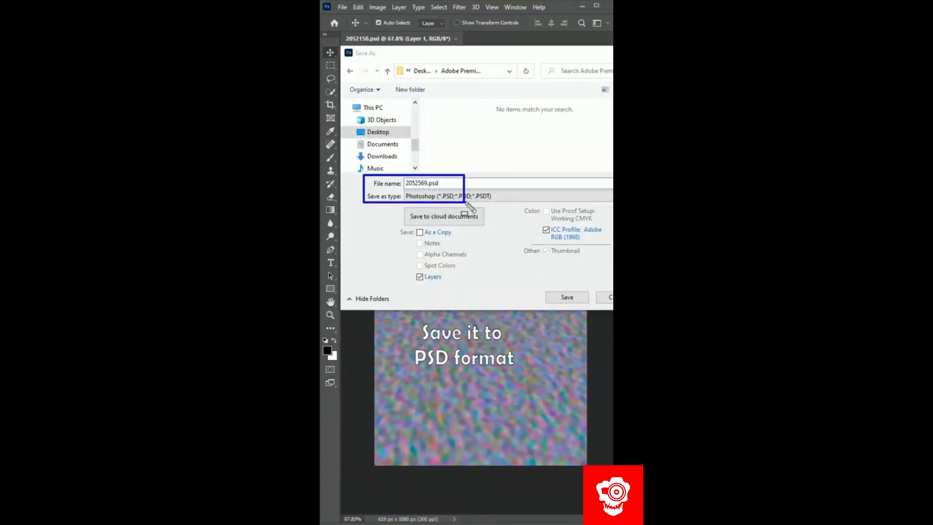
click(578, 299)
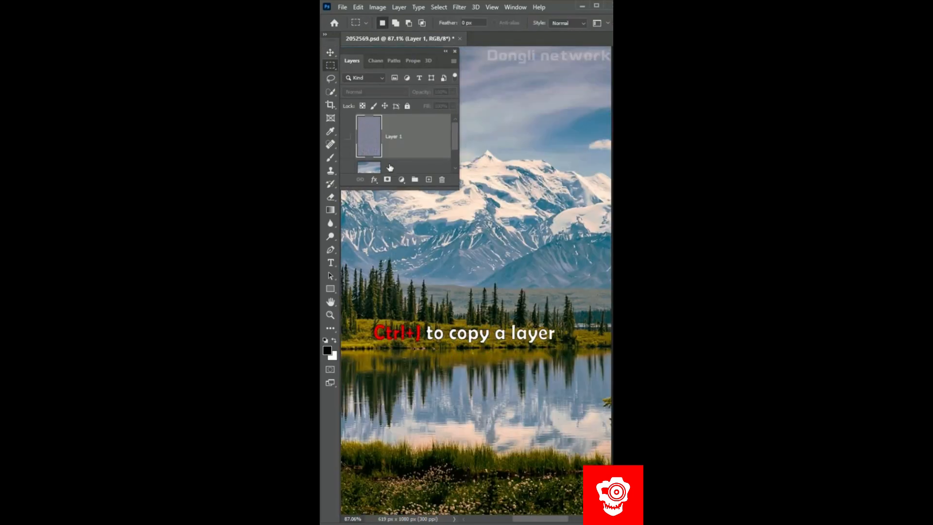
- Select the lake water on the copied landscape layer and apply Displace with 2052569.psd as the displacement map
scroll(403, 171, down, 1)
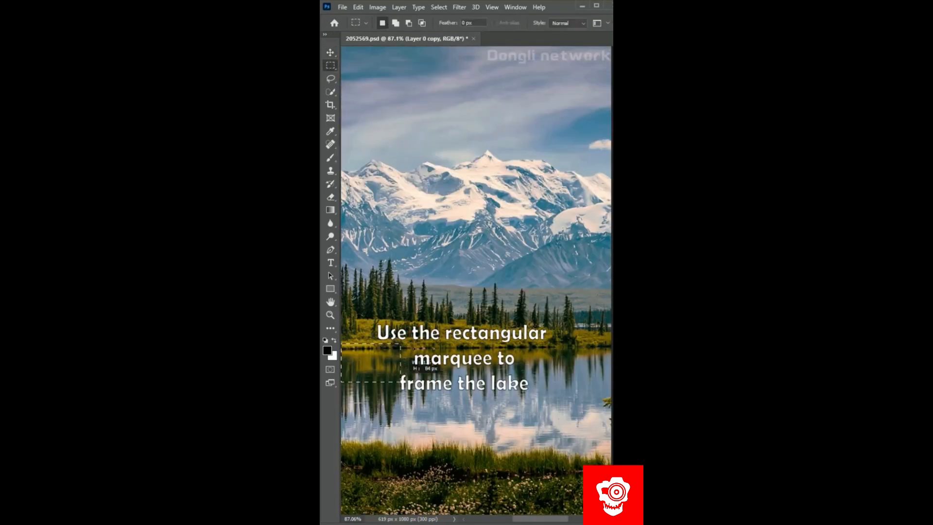
drag(400, 382, 611, 458)
click(460, 7)
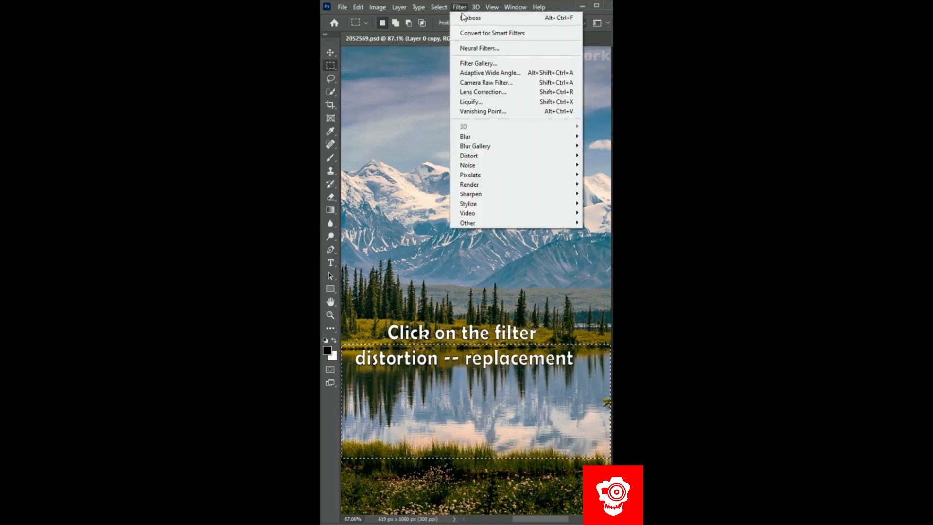
mouse_move(470, 160)
click(441, 156)
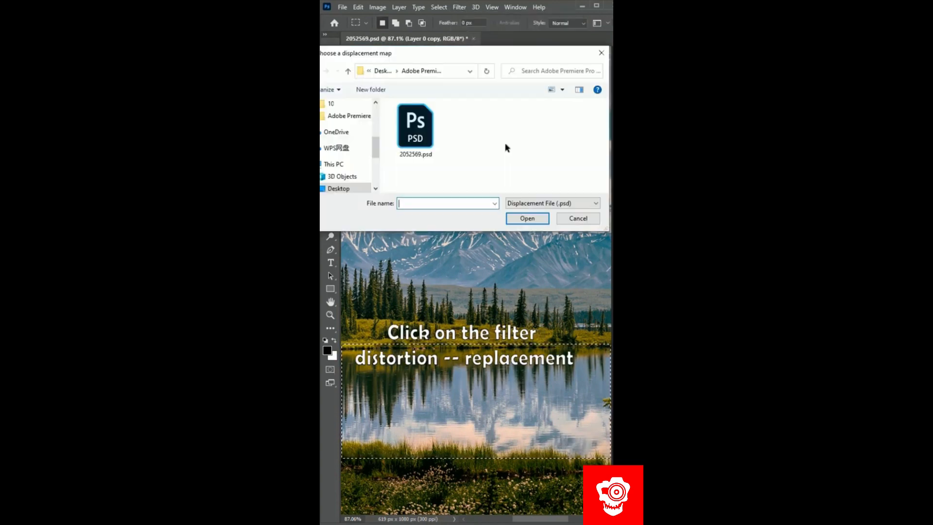
double_click(434, 136)
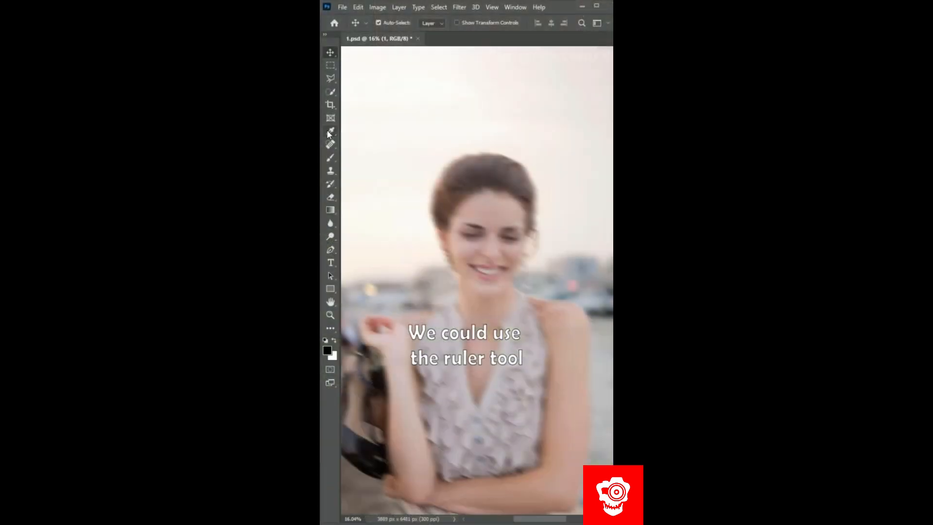
- Measure the direction of the motion blur streak beside the blurred woman's earring with the Ruler tool
right_click(328, 135)
click(377, 165)
drag(444, 267, 486, 258)
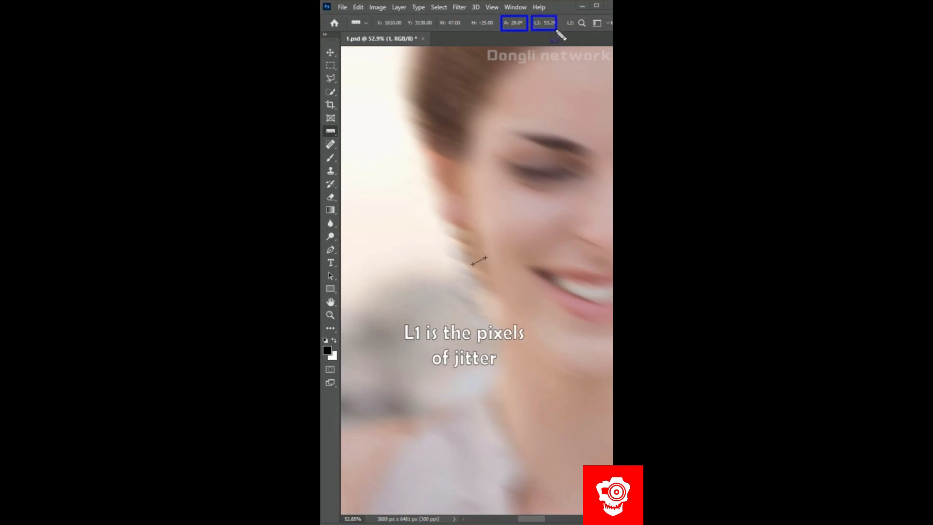
- Apply Smart Sharpen to the blurred portrait, removing Motion Blur at an angle of 155°
click(459, 7)
mouse_move(481, 210)
click(413, 252)
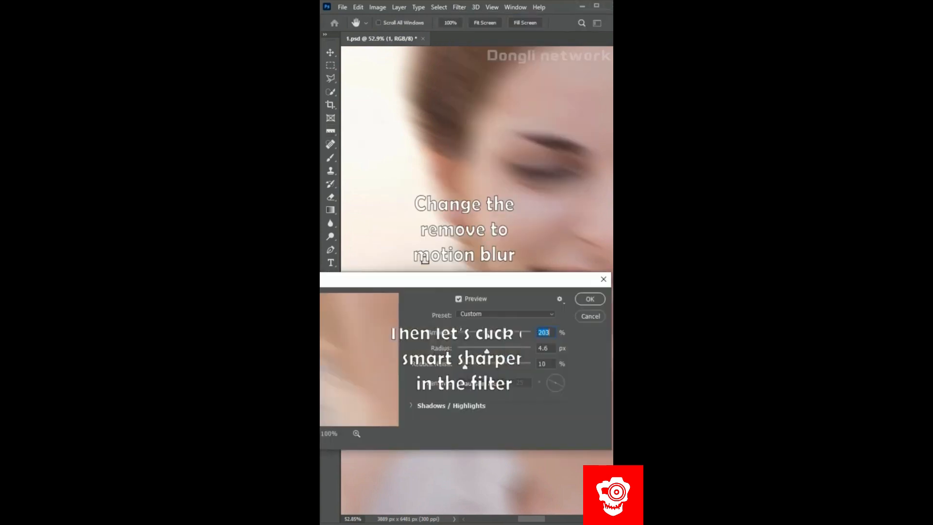
click(481, 384)
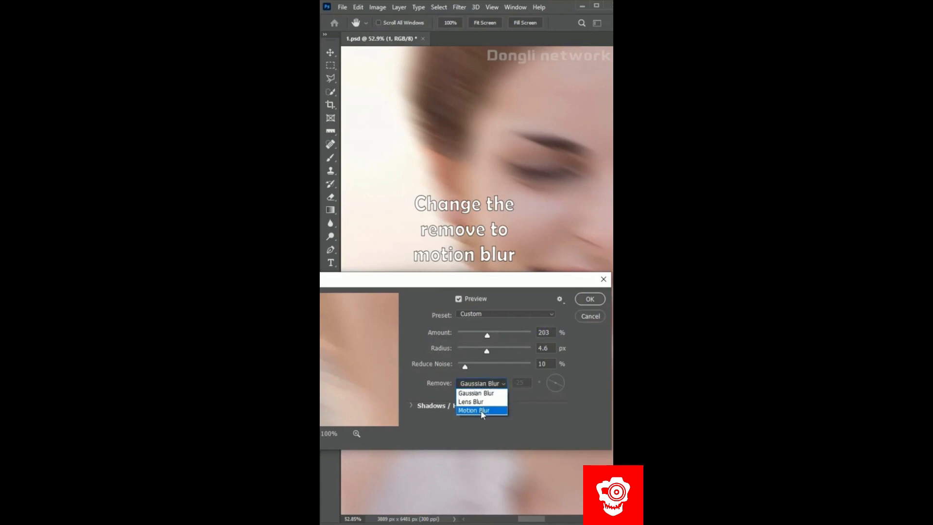
click(482, 411)
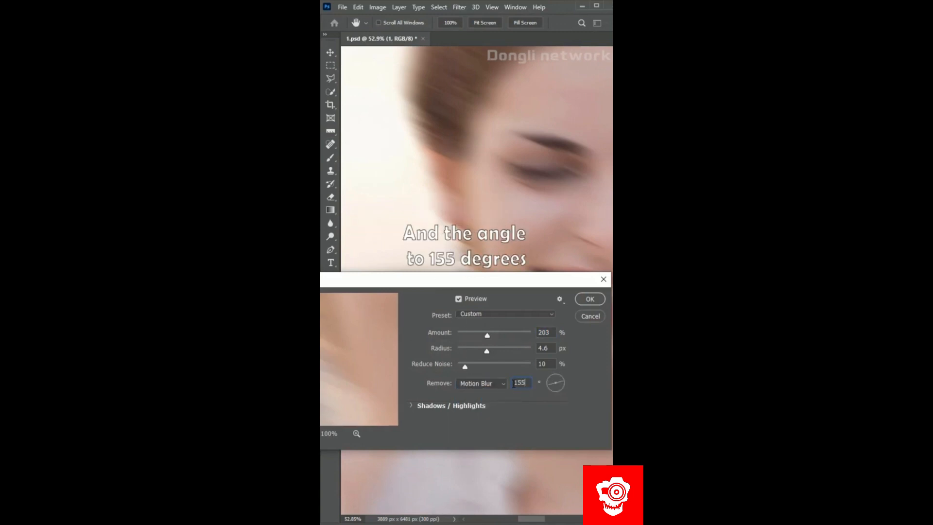
click(553, 349)
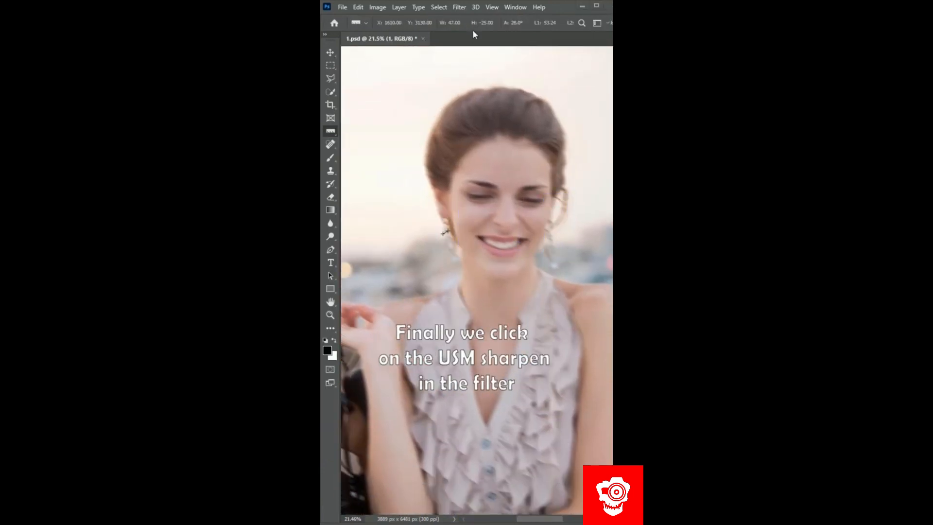
- Open the Unsharp Mask filter for the sharpened portrait
click(460, 6)
mouse_move(486, 210)
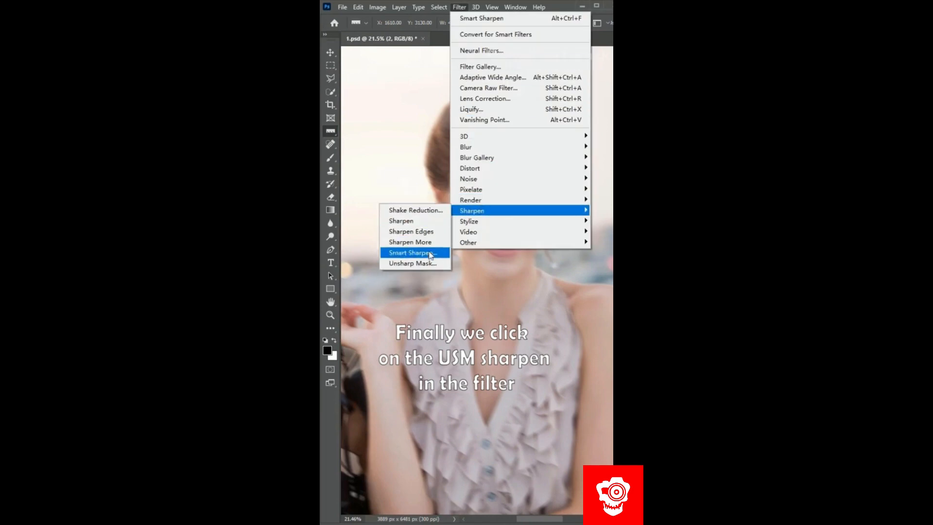
click(412, 263)
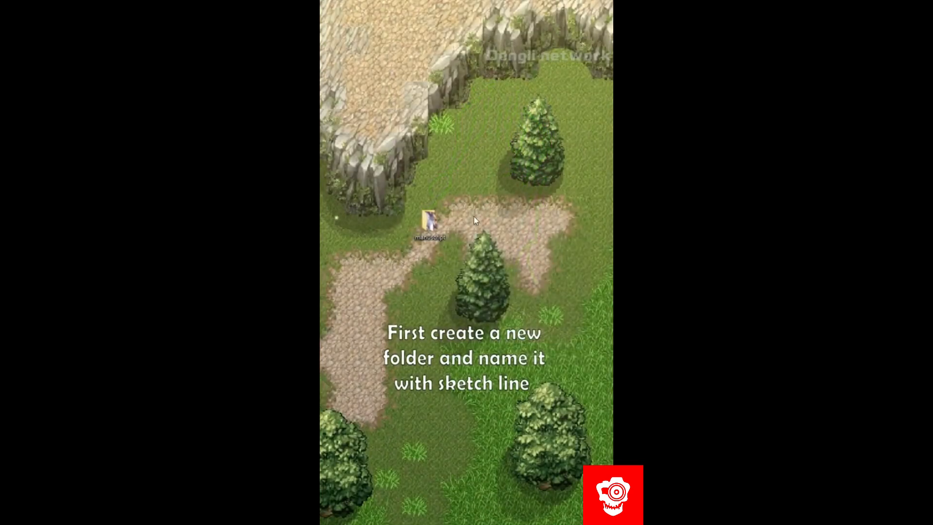
- Create a new folder on the desktop named line
right_click(475, 214)
mouse_move(491, 325)
click(357, 325)
text(1)
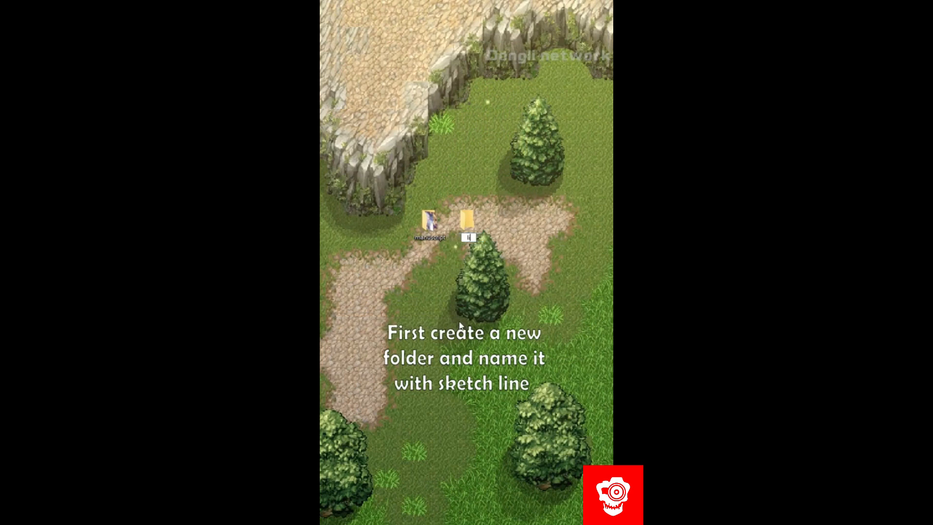
text(ine)
key(Return)
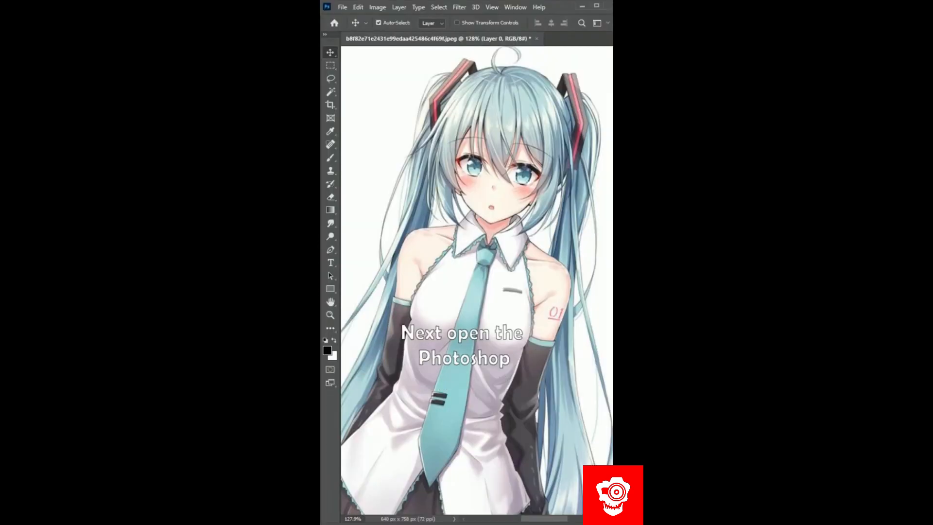
- In Photoshop, start recording a new action named line in the Default Actions set
key(F7)
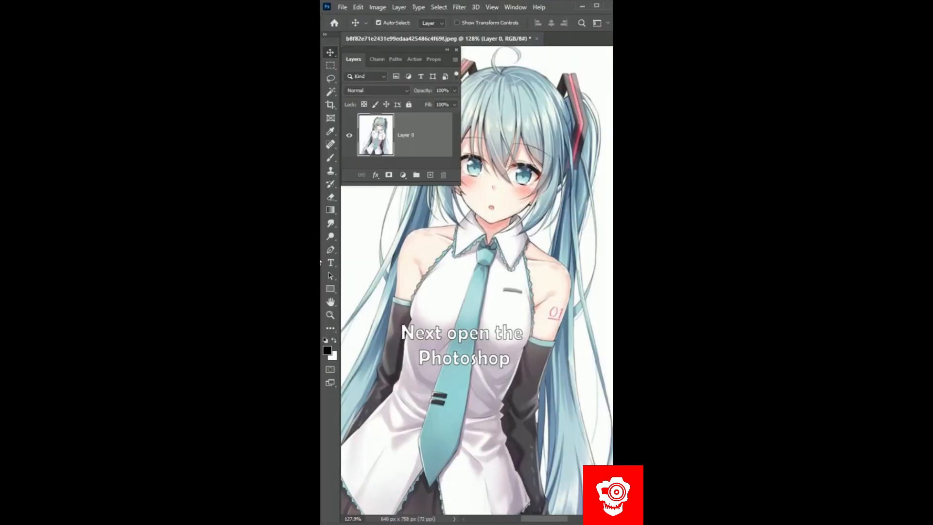
click(419, 60)
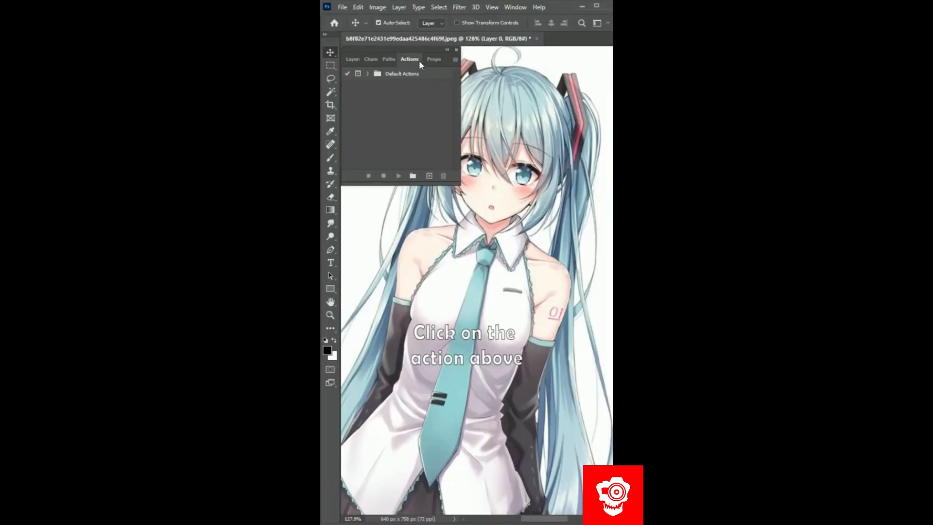
click(429, 176)
text(l)
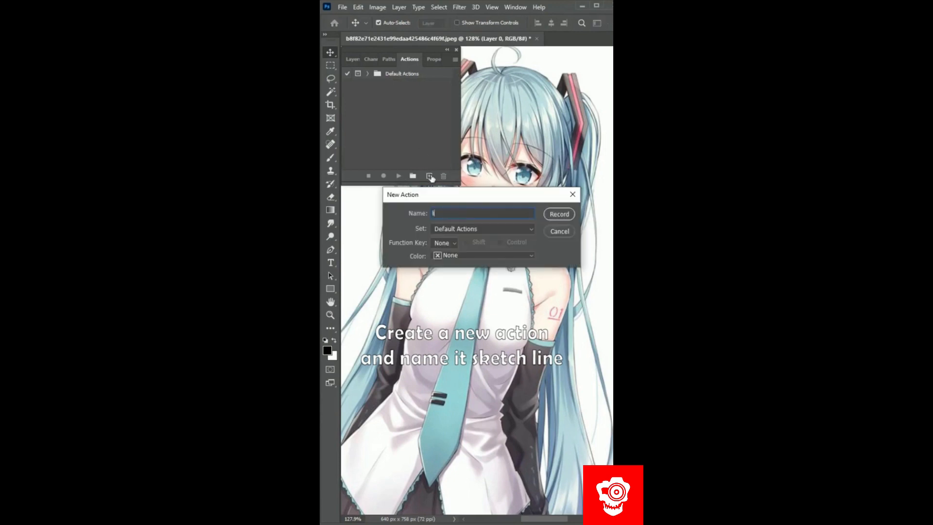
click(557, 214)
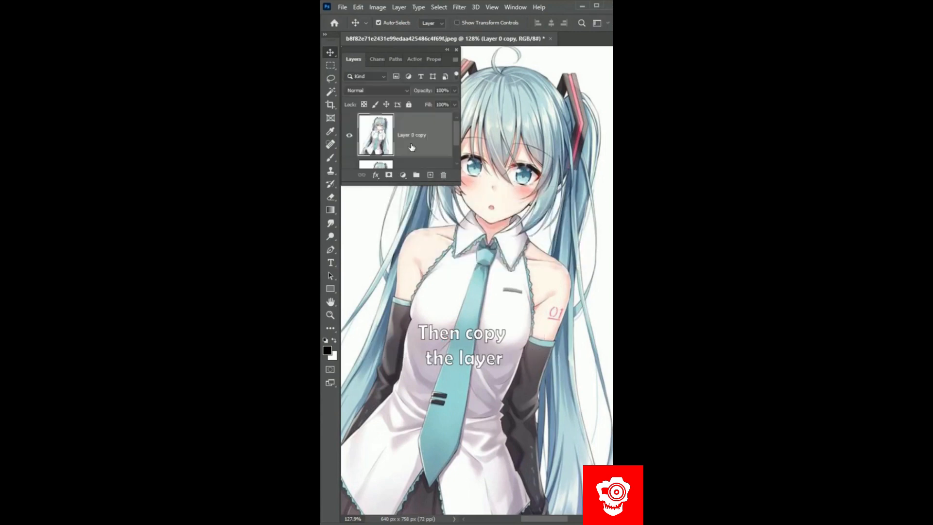
- Desaturate the copied anime layer, then invert its duplicate and set that duplicate to Color Dodge
key(shift+ctrl+u)
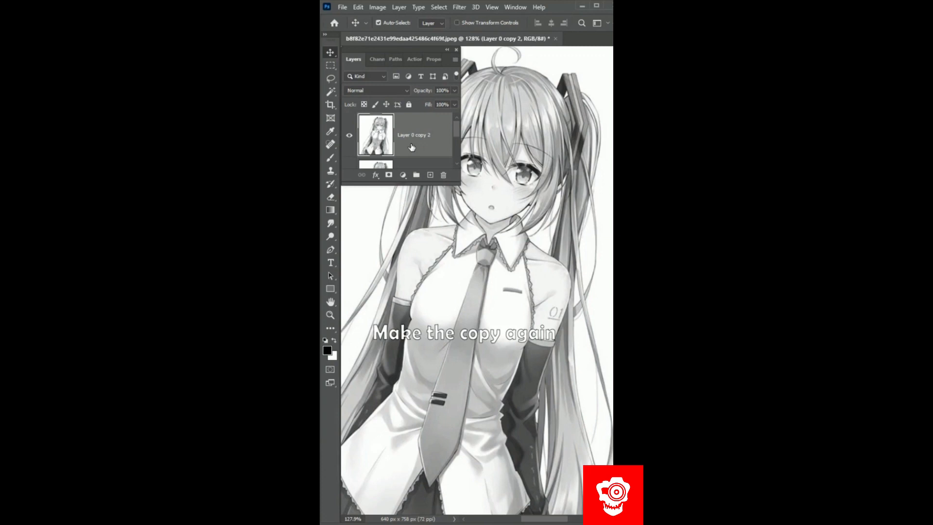
key(ctrl+i)
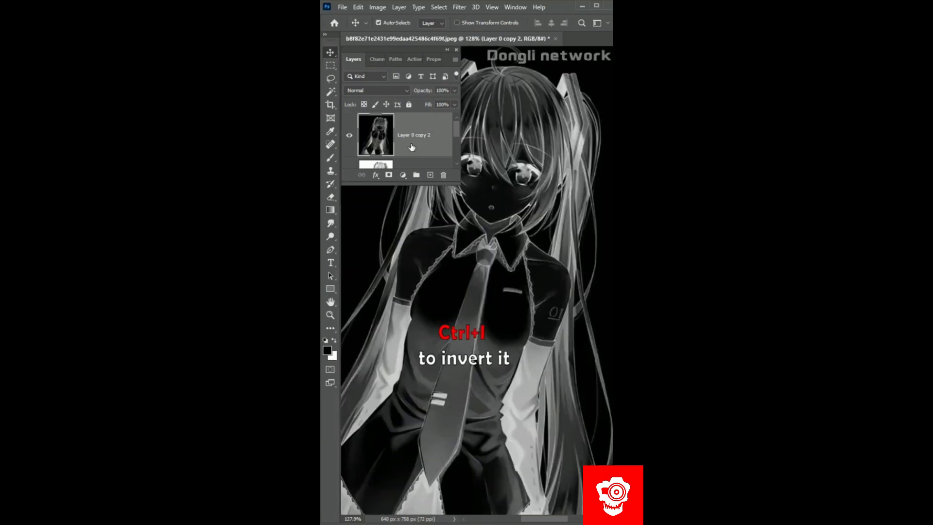
click(390, 90)
click(374, 183)
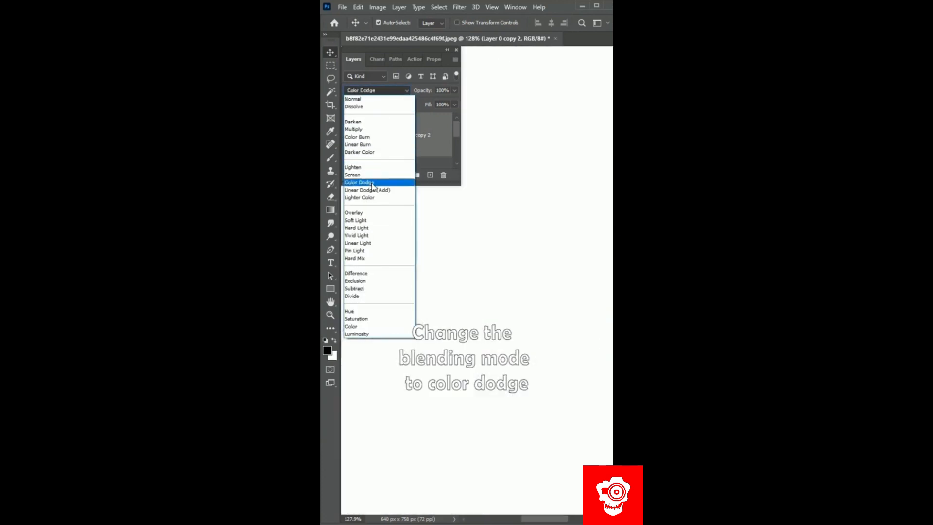
- Apply the Minimum filter with radius 1 and Squareness to the inverted layer
click(460, 7)
mouse_move(468, 222)
click(425, 261)
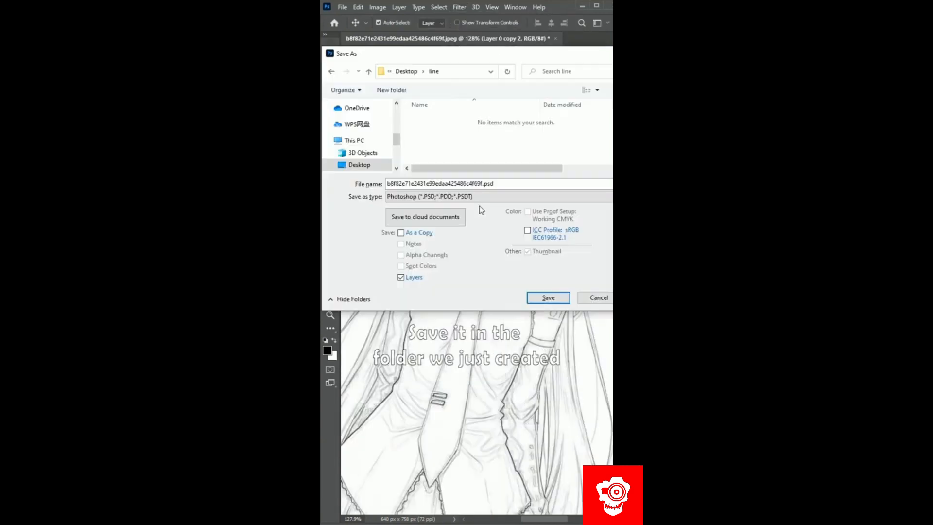
- Save the line drawing as a JPEG in the desktop's line folder
click(472, 196)
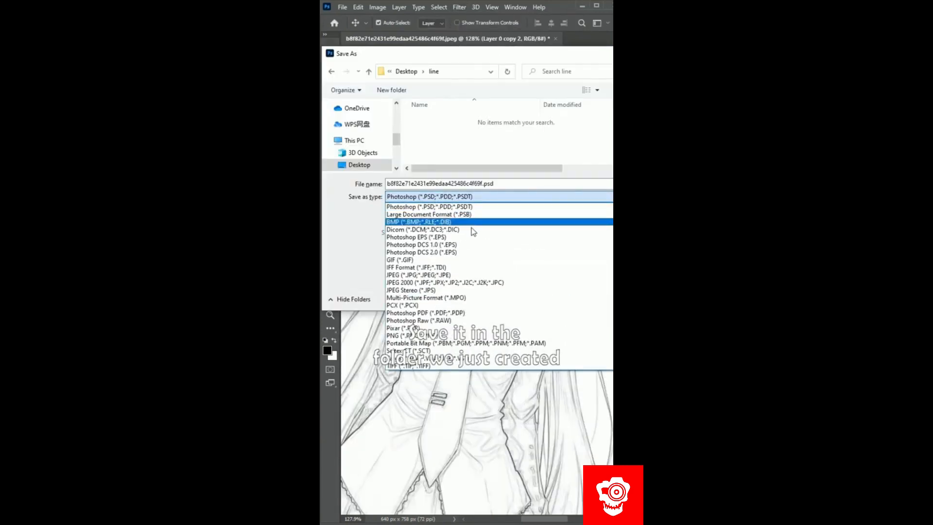
click(464, 275)
click(553, 300)
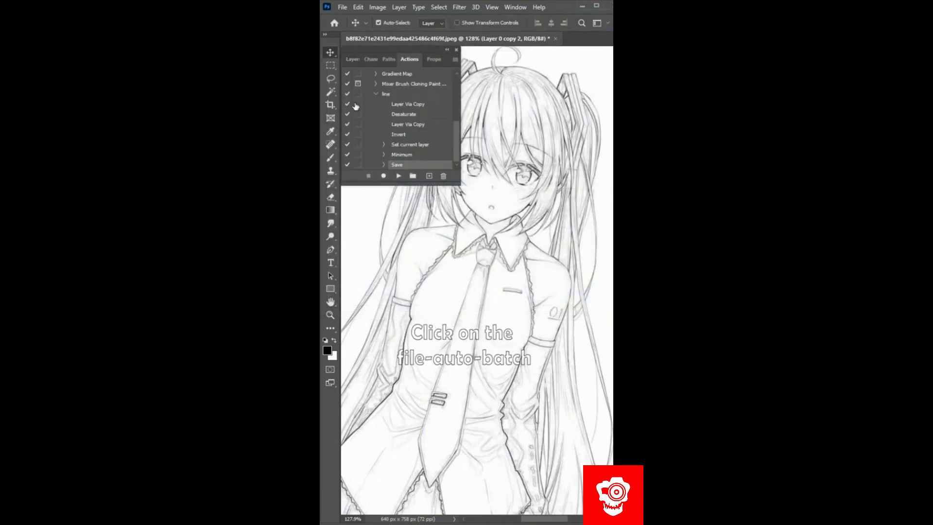
- Start a Batch automation and choose the desktop's manuscript folder as its source
click(341, 7)
mouse_move(384, 239)
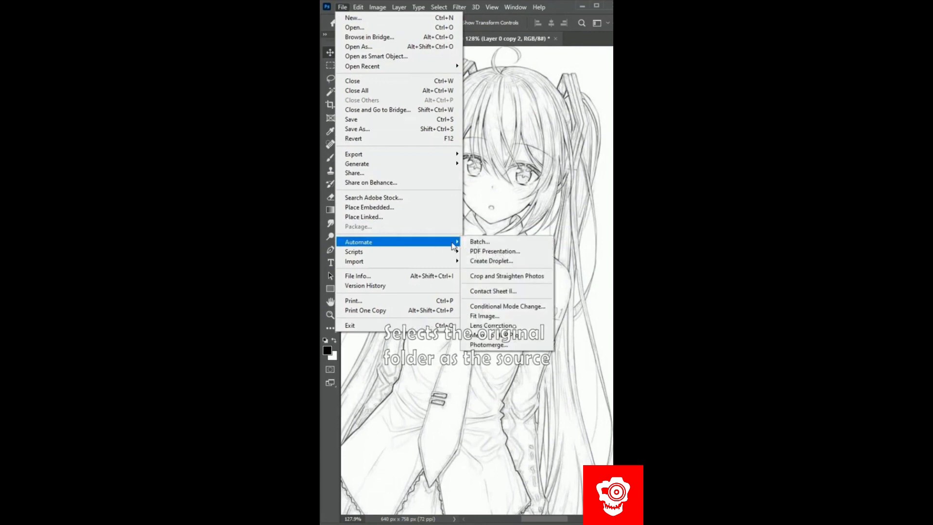
click(484, 241)
click(378, 193)
double_click(462, 244)
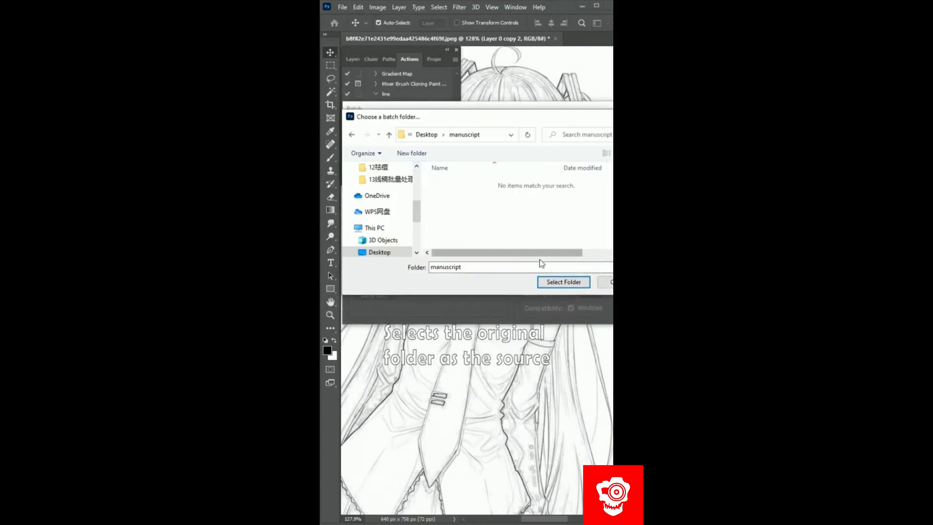
click(562, 281)
- Choose a destination folder for the batch and run the line action on the source images
click(595, 127)
click(541, 140)
double_click(559, 232)
click(521, 319)
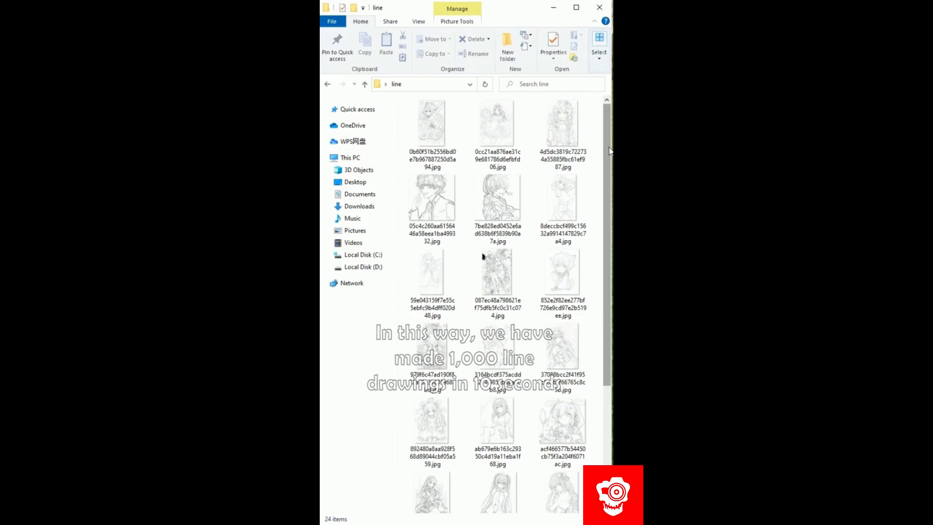
drag(607, 147, 611, 224)
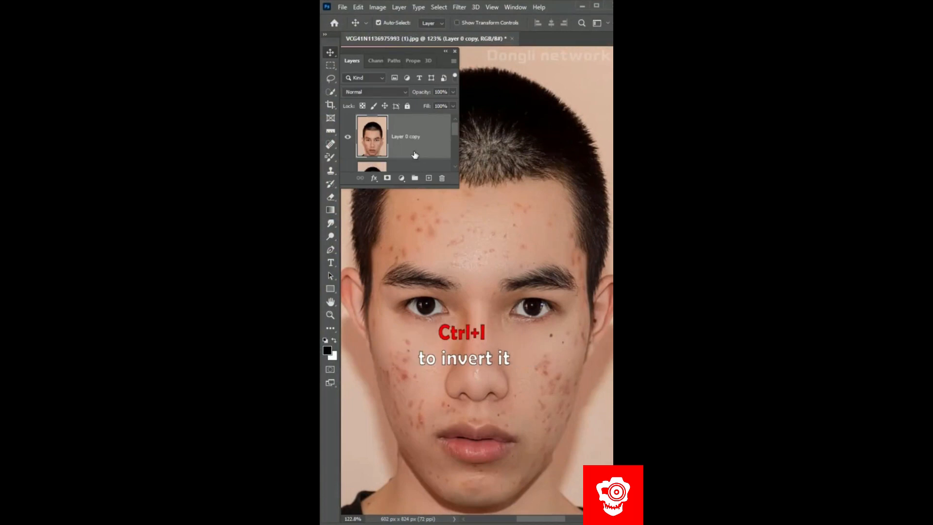
- Invert the copied layer of the blemished face and set its blending mode to Vivid Light
key(ctrl+i)
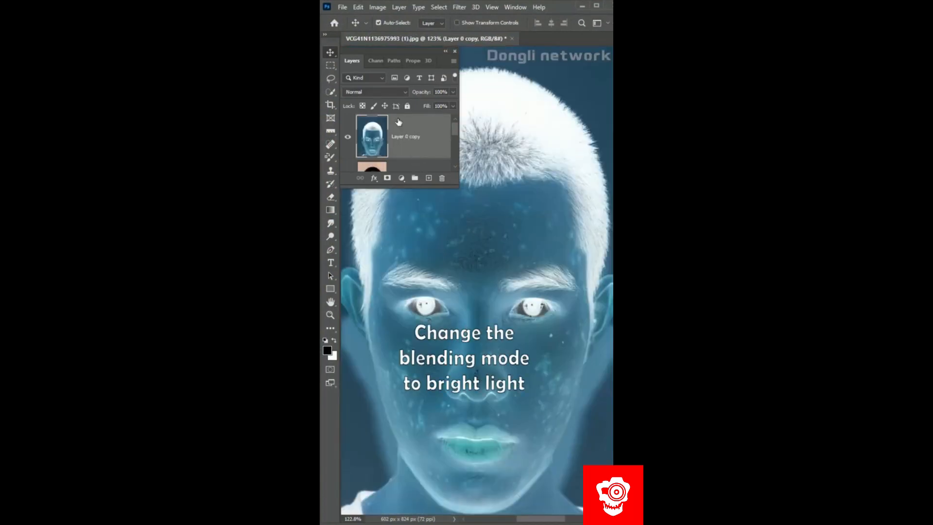
click(389, 94)
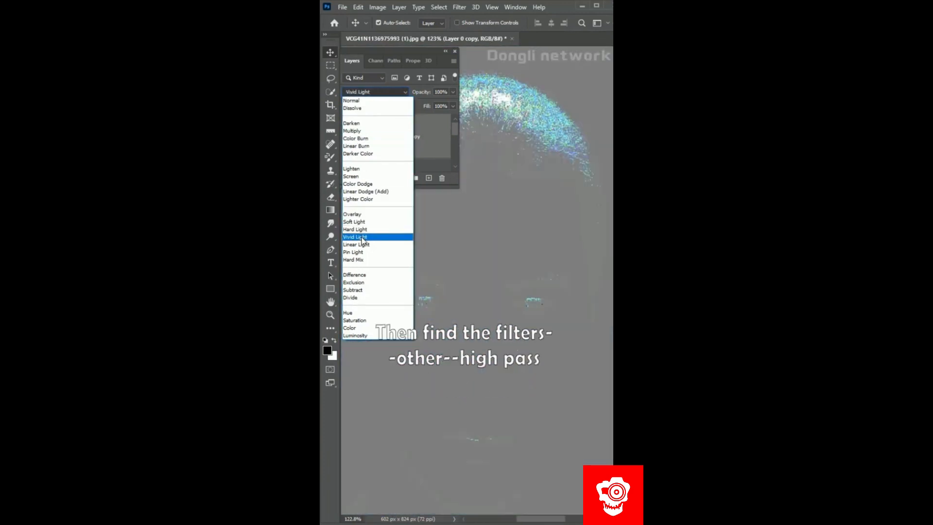
click(372, 237)
- Apply the High Pass filter to the inverted face layer and open Gaussian Blur with a 2.0 pixel radius
click(460, 7)
mouse_move(500, 221)
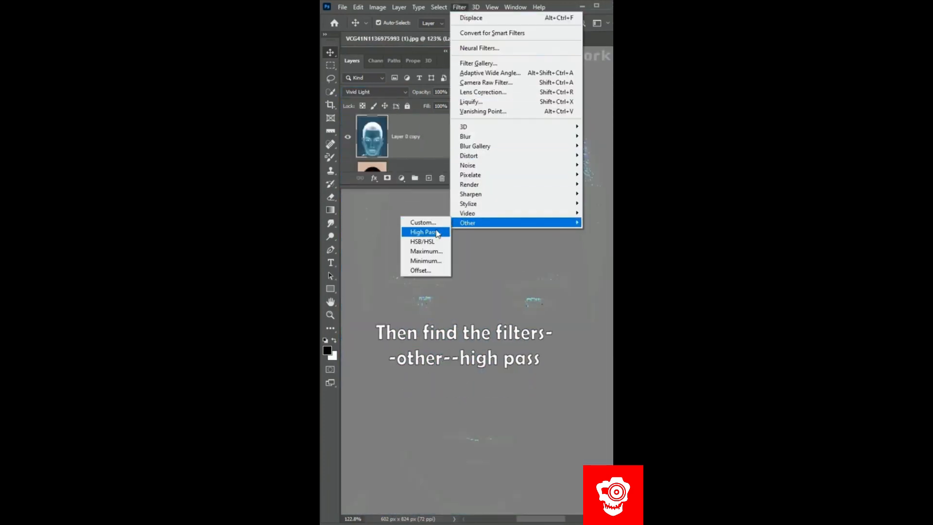
click(437, 233)
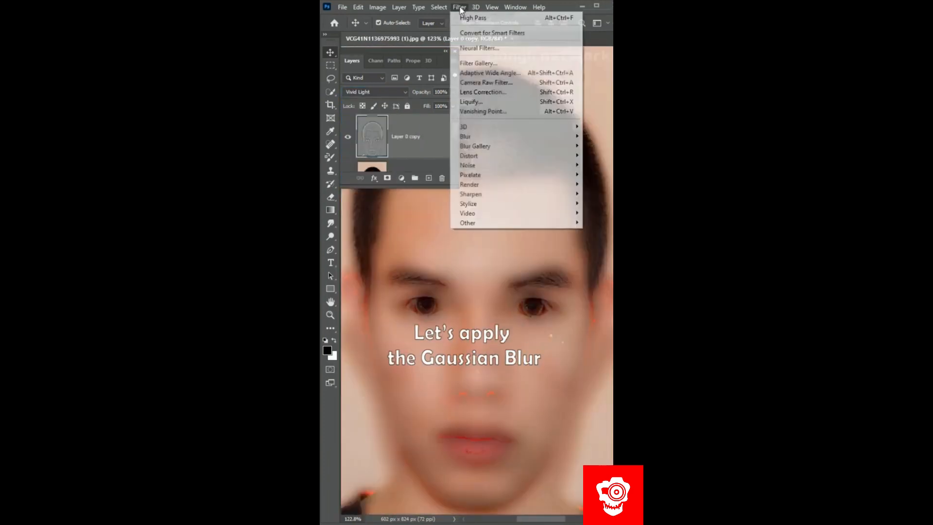
mouse_move(499, 129)
click(425, 172)
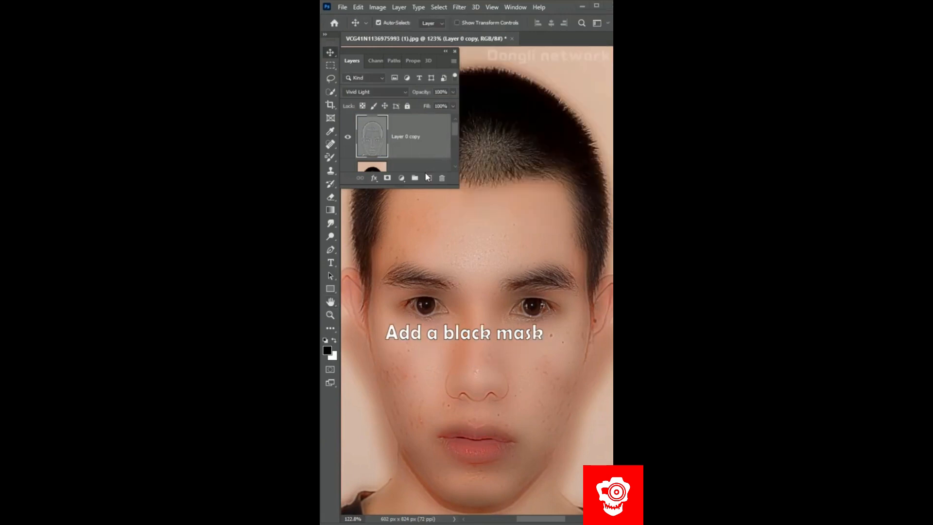
- Add a layer mask to the smoothed layer and brush over the blemishes on the man's cheek
alt+click(387, 178)
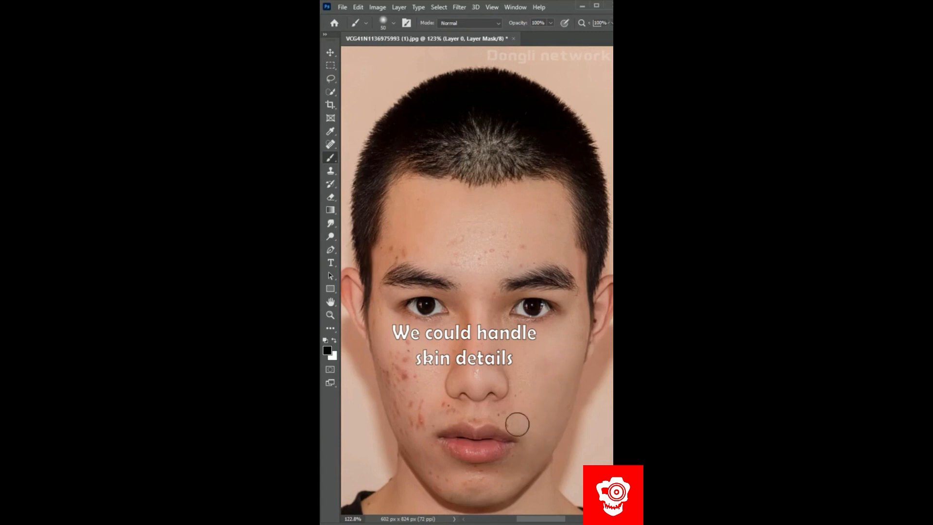
drag(393, 379, 389, 392)
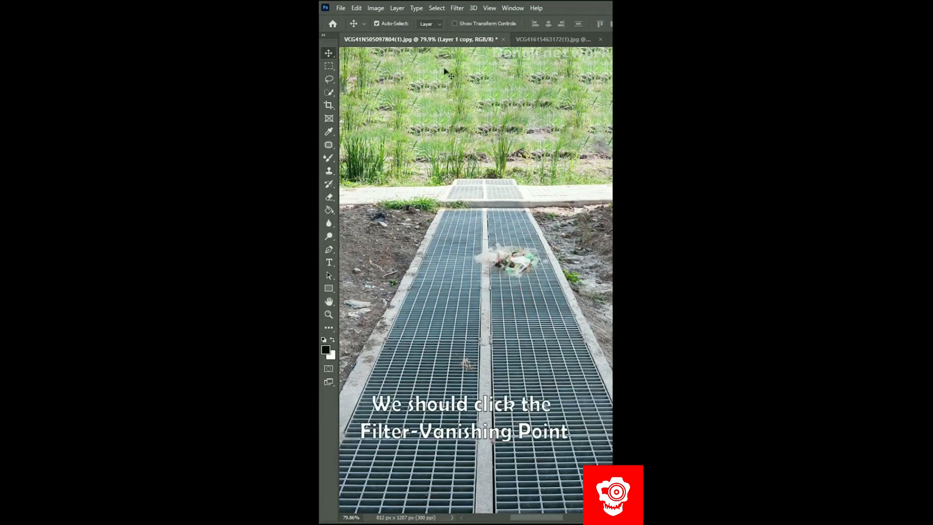
- Start the Vanishing Point filter and draw a perspective plane along the edges of the metal grating
click(458, 9)
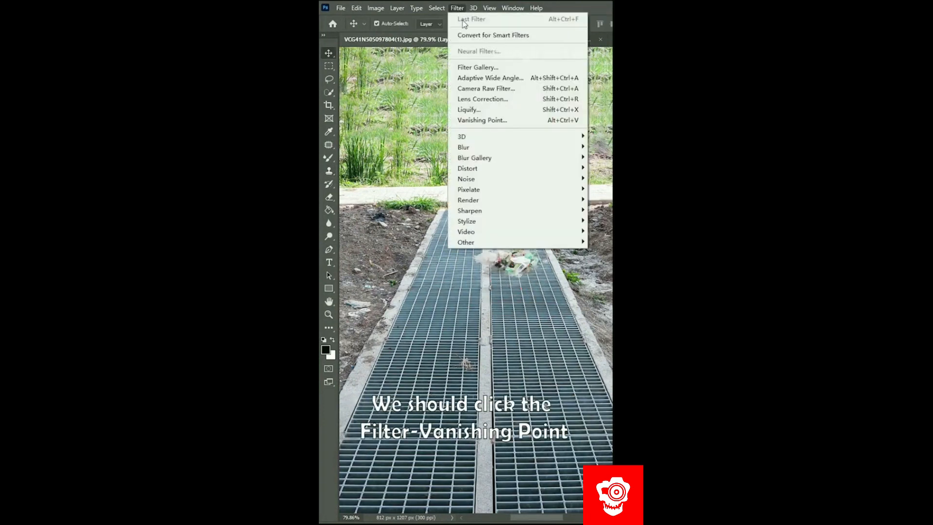
click(482, 120)
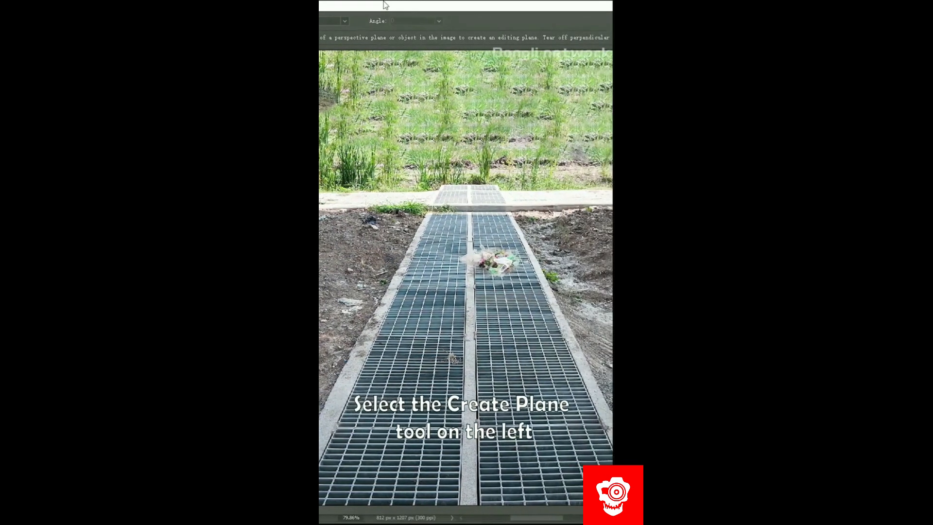
click(502, 220)
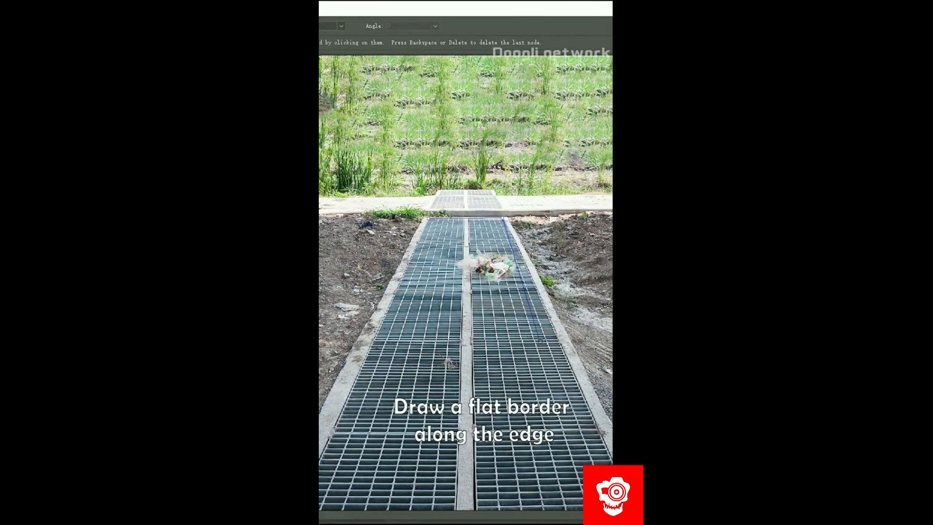
click(331, 431)
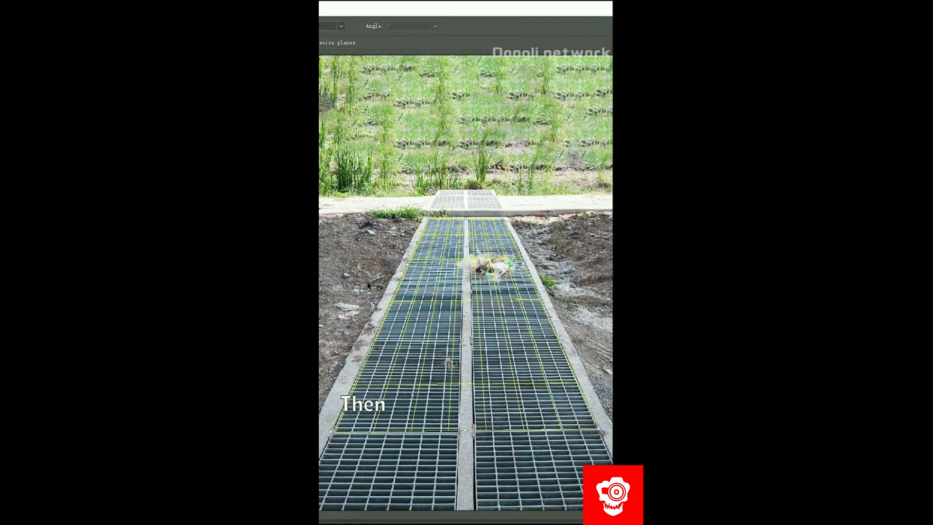
- Select a clean area of the grating in the perspective plane and copy it over the trash
click(330, 56)
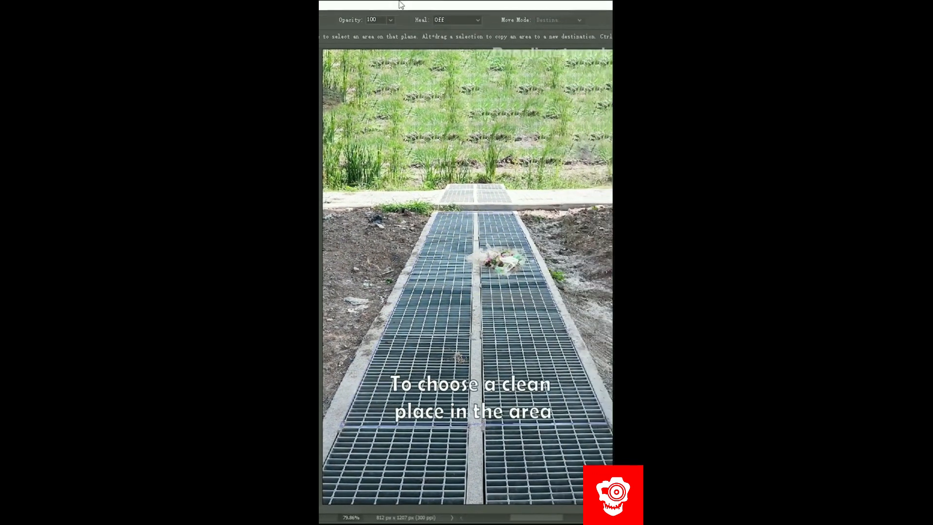
drag(400, 291, 578, 396)
drag(486, 345, 488, 268)
key(Return)
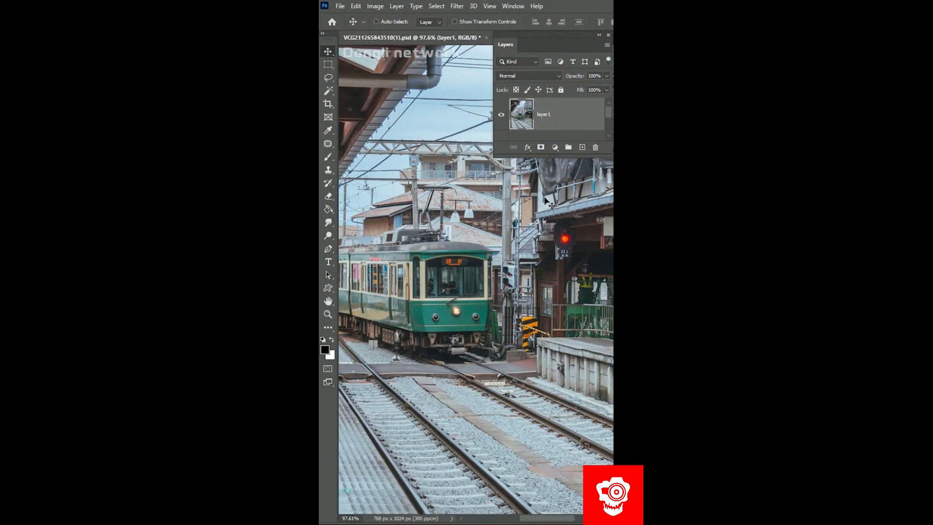
- Adjust the train photo's tone and colour sliders with the Camera Raw filter for a brighter, more vivid look
click(456, 6)
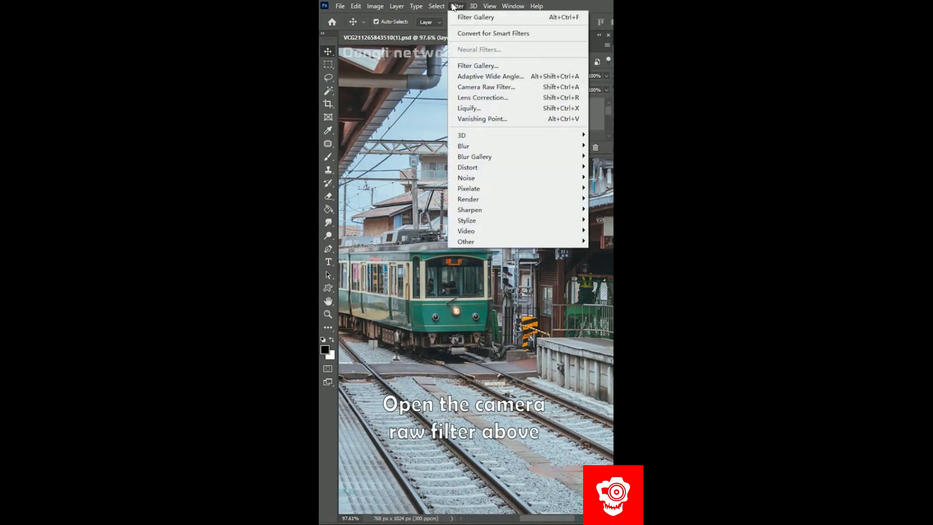
click(462, 88)
drag(535, 196, 550, 196)
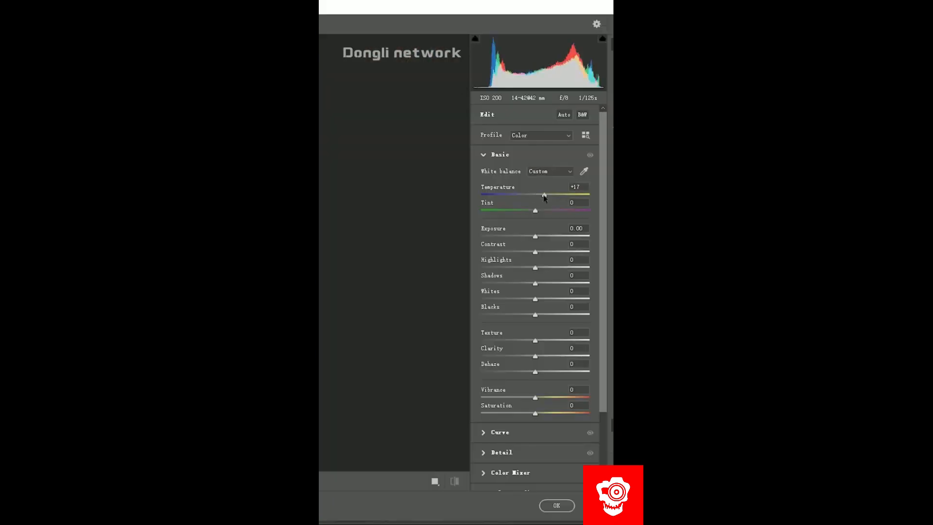
drag(535, 211, 533, 237)
drag(535, 253, 556, 253)
drag(533, 284, 524, 283)
drag(535, 299, 547, 299)
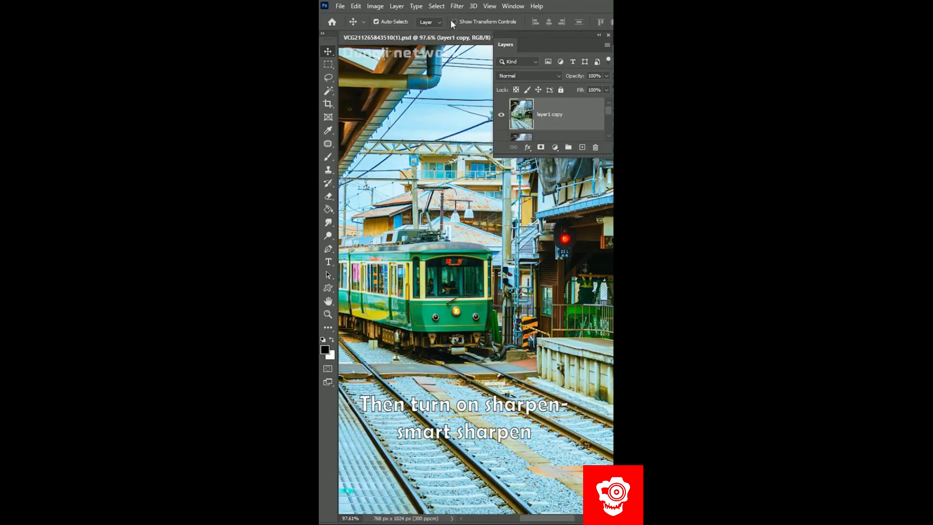
- Apply Smart Sharpen to the train layer copy, changing the blur type to remove and raising the amount and noise reduction
click(457, 6)
mouse_move(528, 212)
click(598, 250)
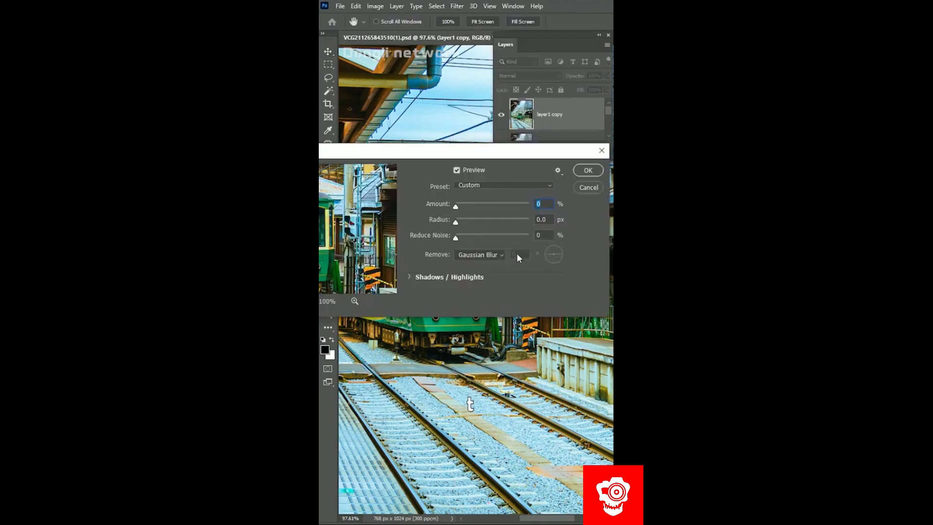
click(501, 255)
click(492, 281)
drag(456, 207, 469, 222)
drag(456, 237, 476, 238)
click(584, 170)
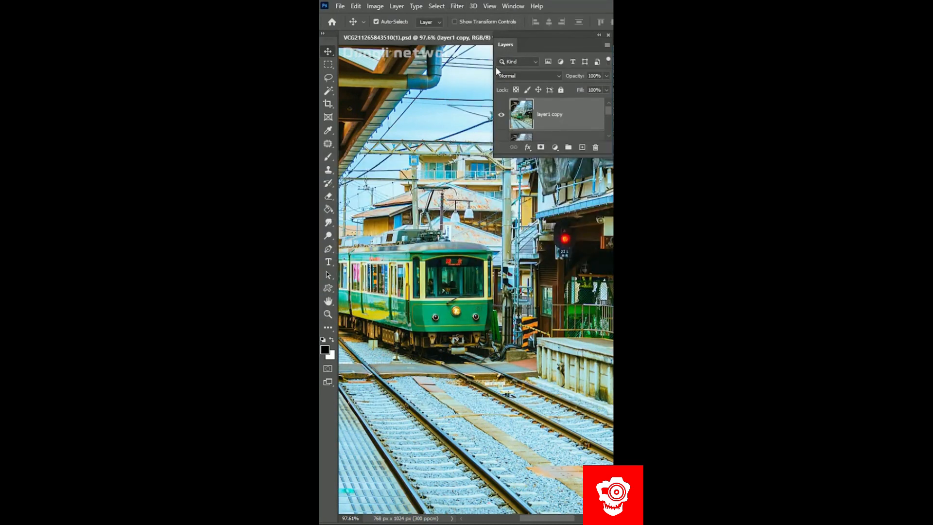
- Apply the Diffuse filter to the train layer in Anisotropic mode
click(457, 6)
mouse_move(474, 220)
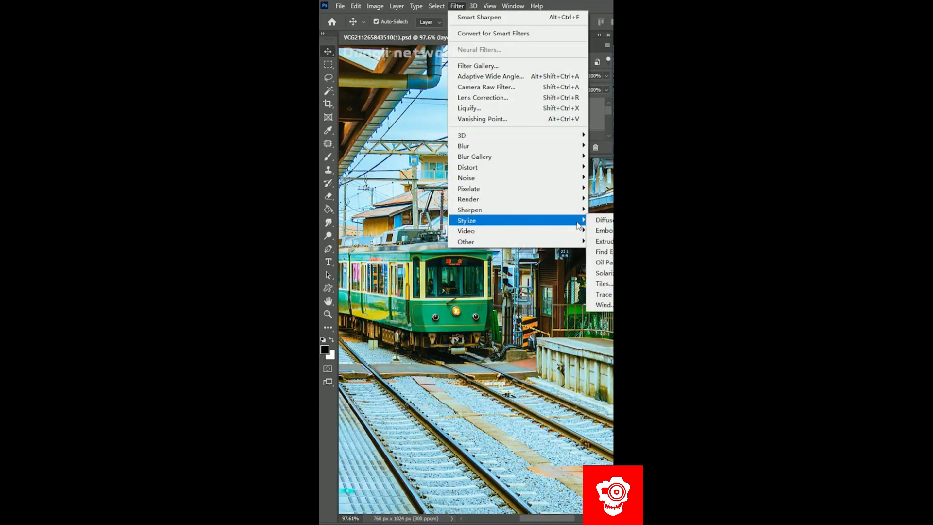
click(600, 220)
click(481, 265)
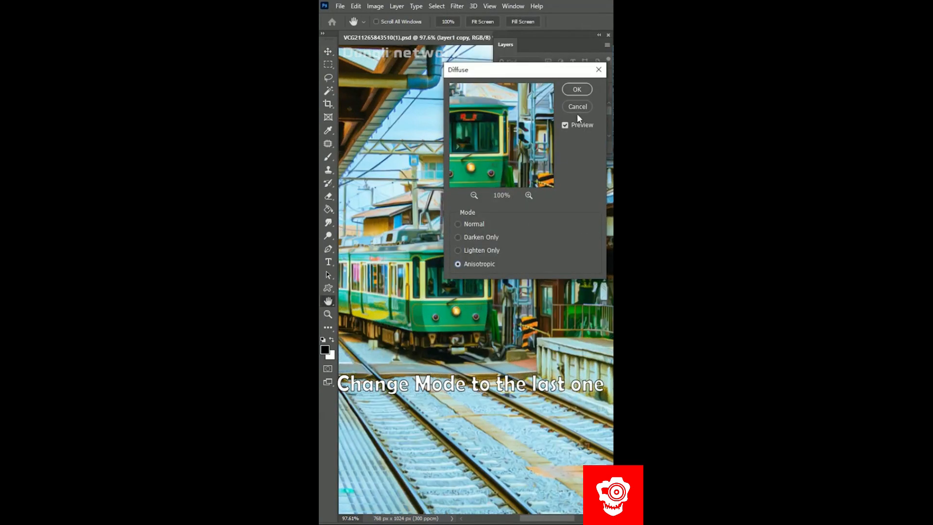
click(577, 88)
- Run Smart Sharpen again on the diffused train layer
click(457, 5)
mouse_move(512, 212)
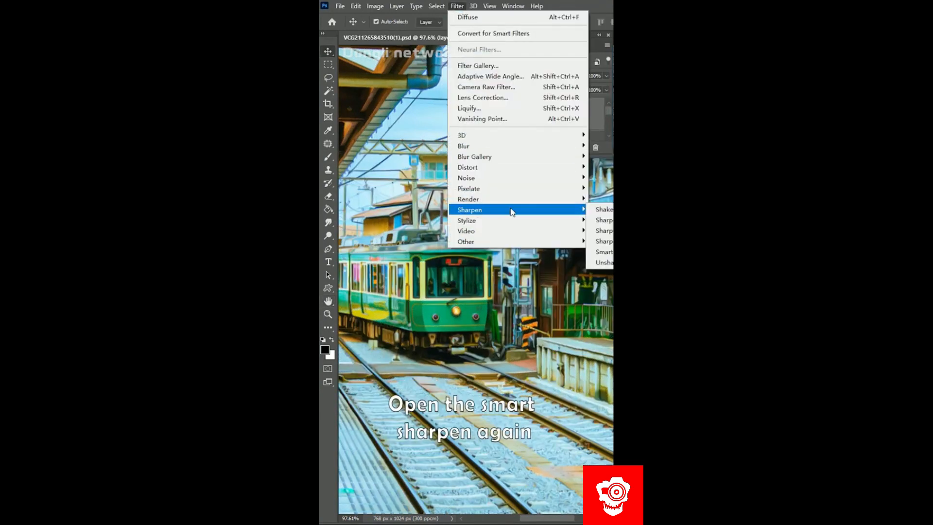
click(600, 252)
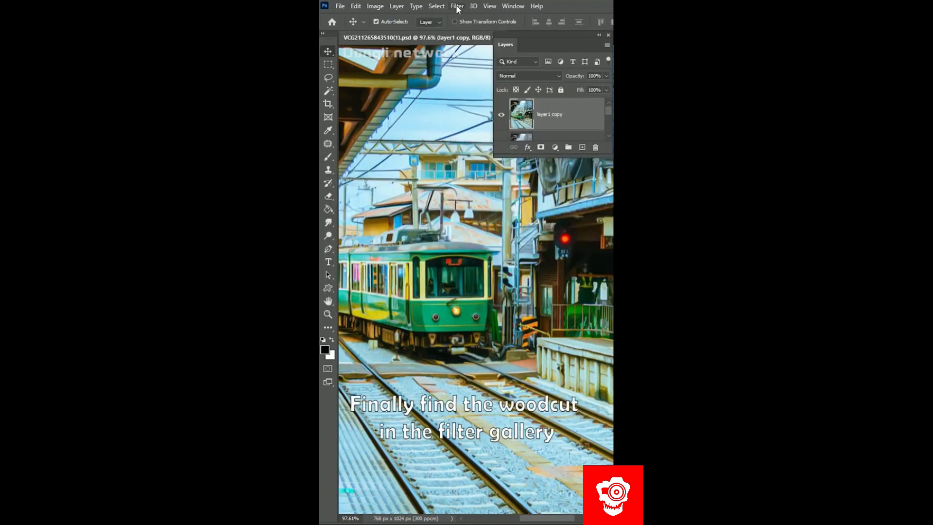
- Apply the woodcut effect from the Filter Gallery to the train layer
click(457, 6)
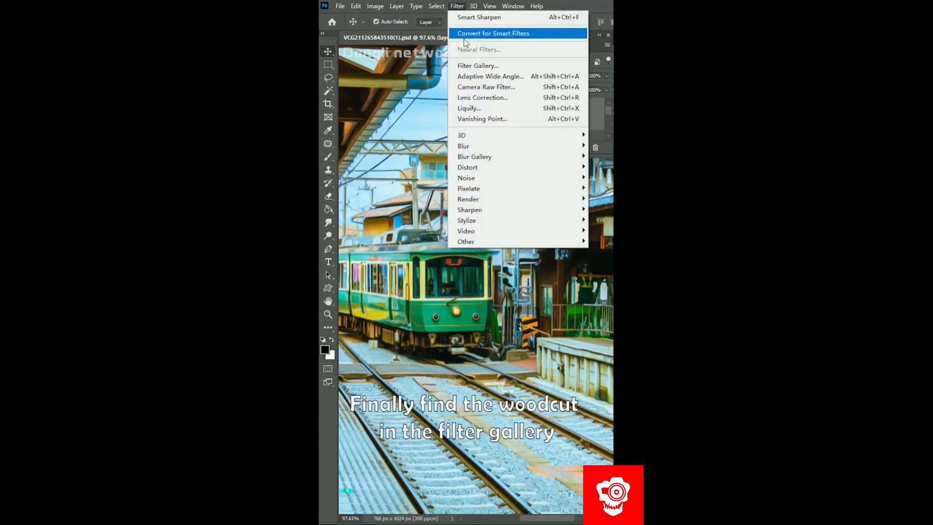
click(466, 65)
click(547, 28)
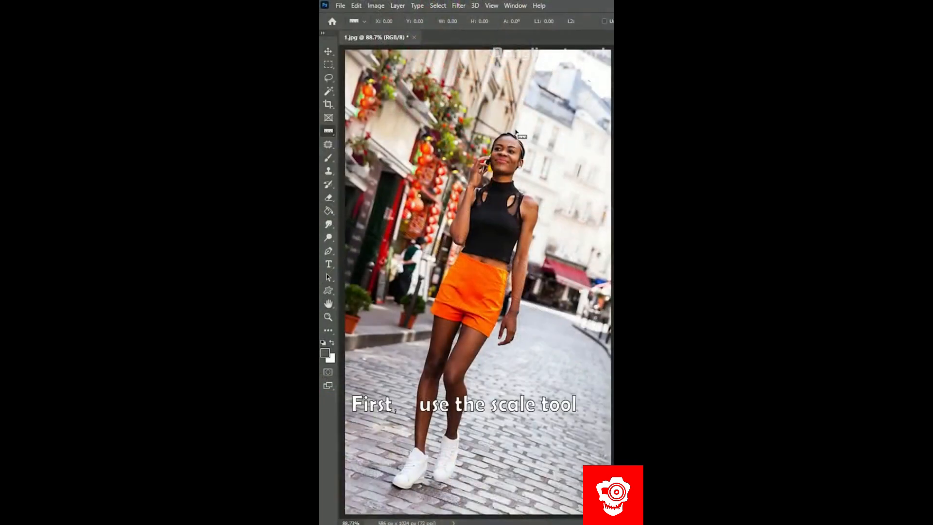
- Draw a ruler line along the leaning woman's body from head to feet and straighten the layer to it
drag(516, 132, 438, 369)
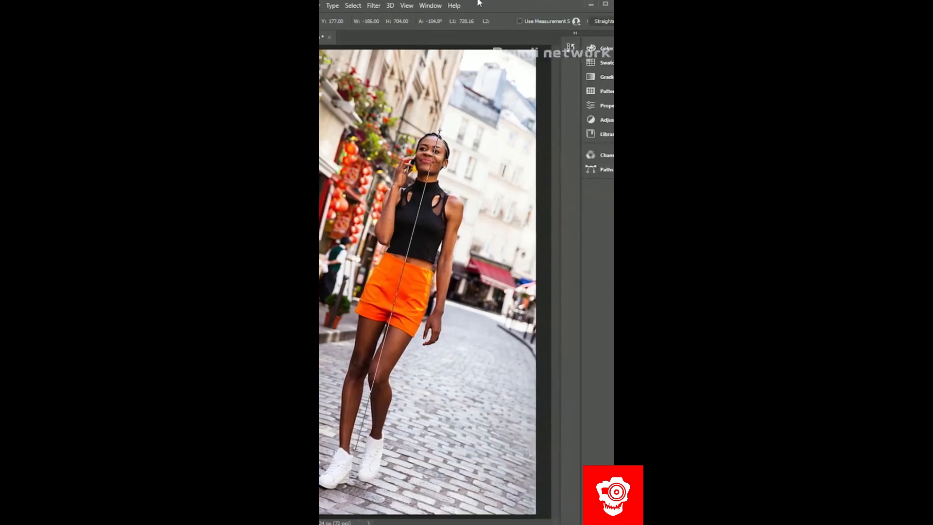
click(688, 21)
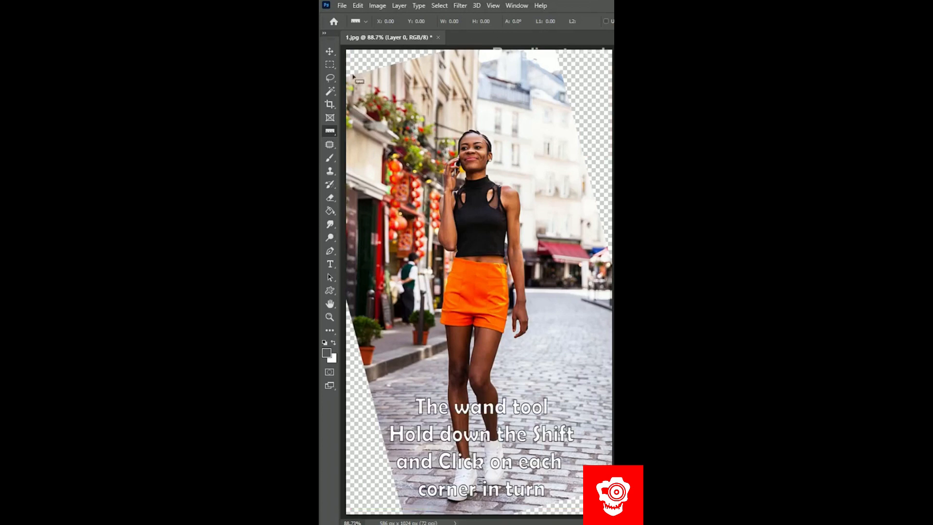
- Select the transparent corners of the straightened photo with the Magic Wand and expand the selection by 2 pixels
click(331, 91)
click(590, 78)
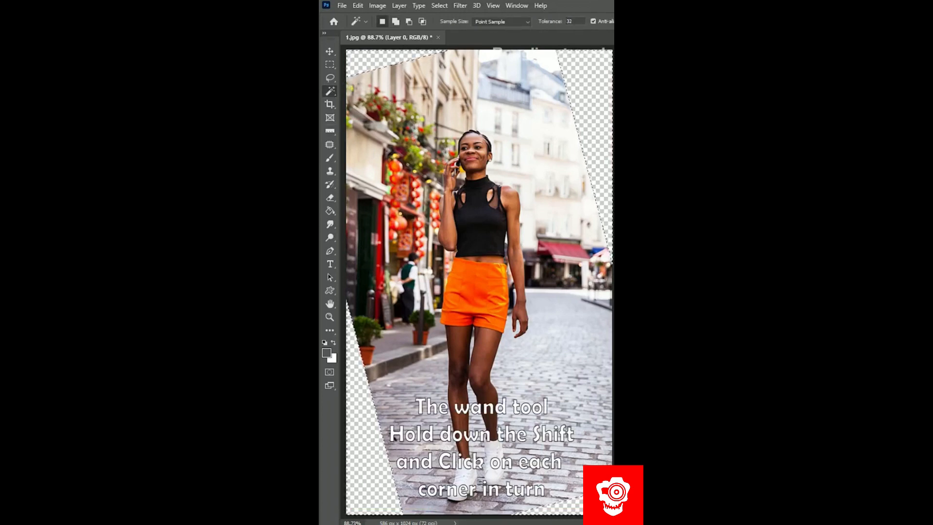
click(439, 5)
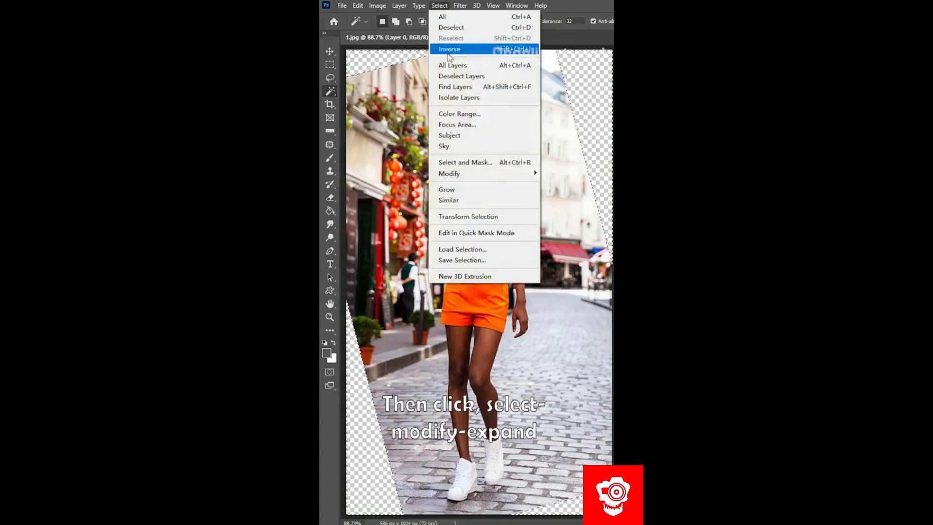
mouse_move(480, 176)
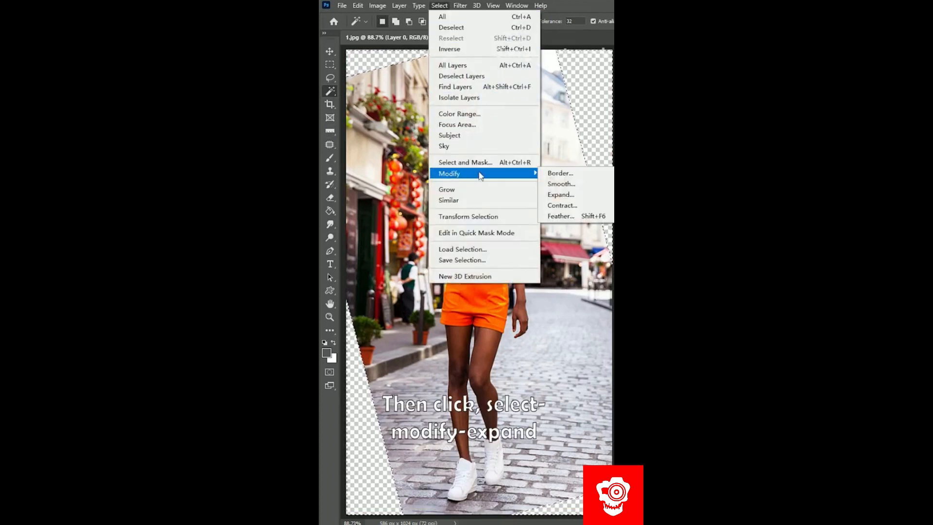
click(560, 195)
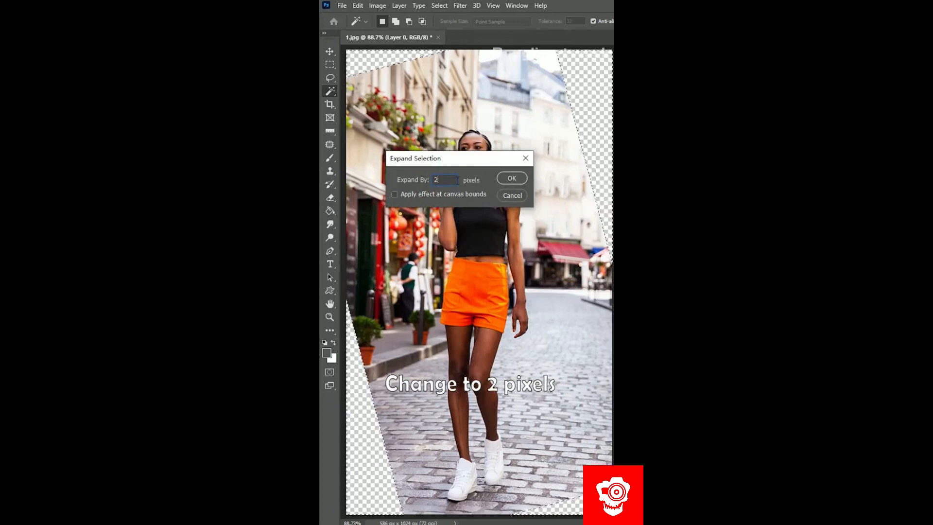
click(511, 179)
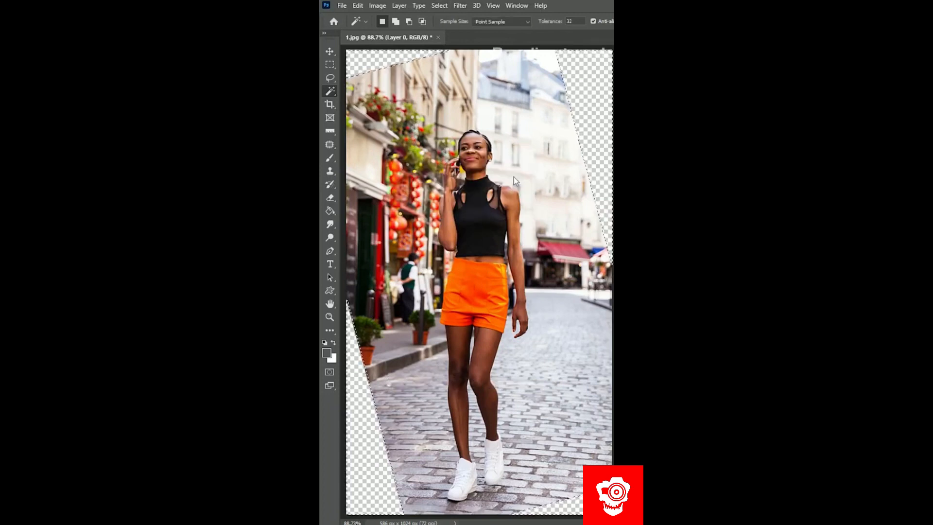
- Fill the selected corners with Content-Aware Fill, brushing the woman out of the sampling area
click(358, 6)
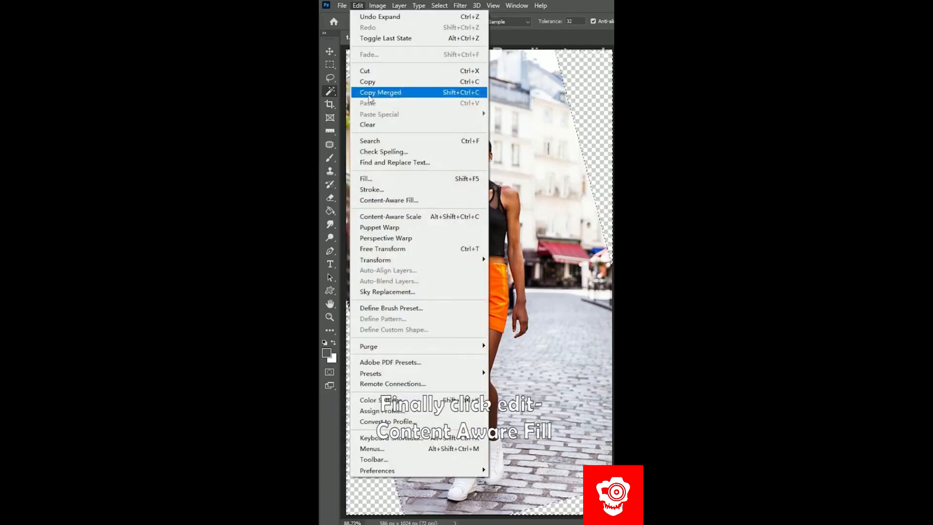
click(372, 201)
mouse_move(465, 139)
mouse_down()
mouse_move(478, 203)
mouse_move(485, 280)
mouse_move(468, 469)
mouse_up()
click(517, 131)
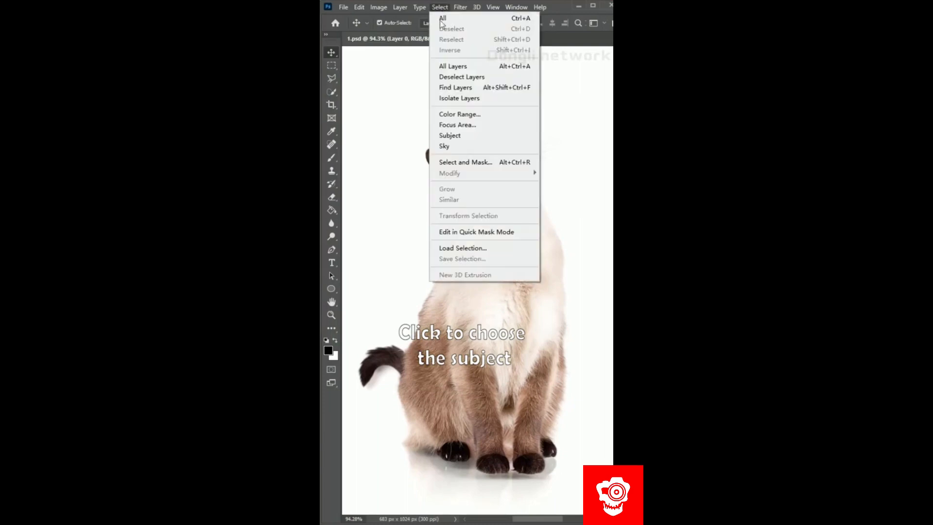
- Select the cat as the subject and start refining its fur edges in Select and Mask
click(452, 136)
click(438, 8)
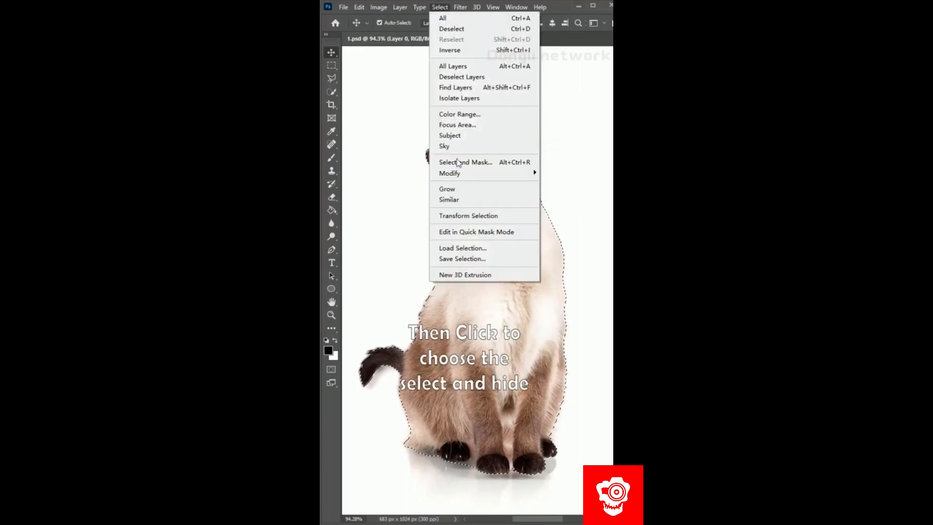
click(459, 162)
click(331, 68)
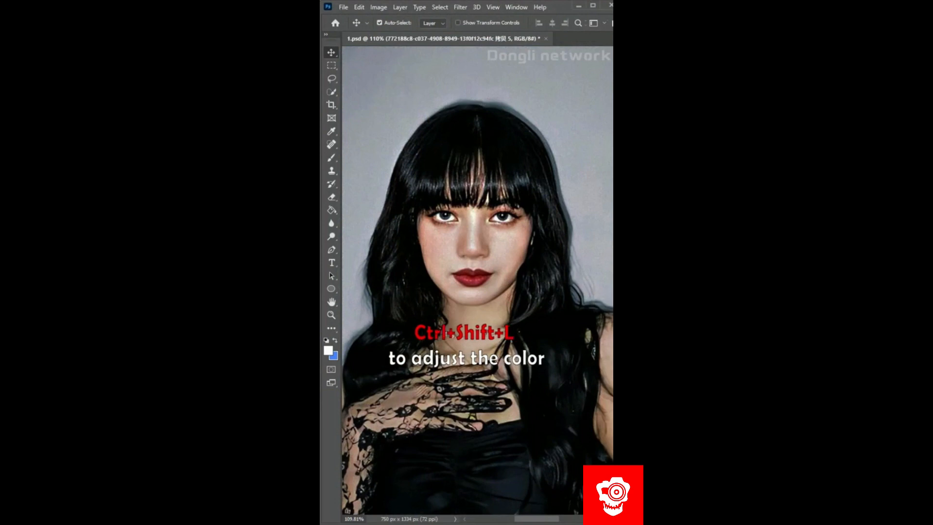
- Apply an automatic tone correction to the portrait and remove its grey background
key(ctrl+shift+l)
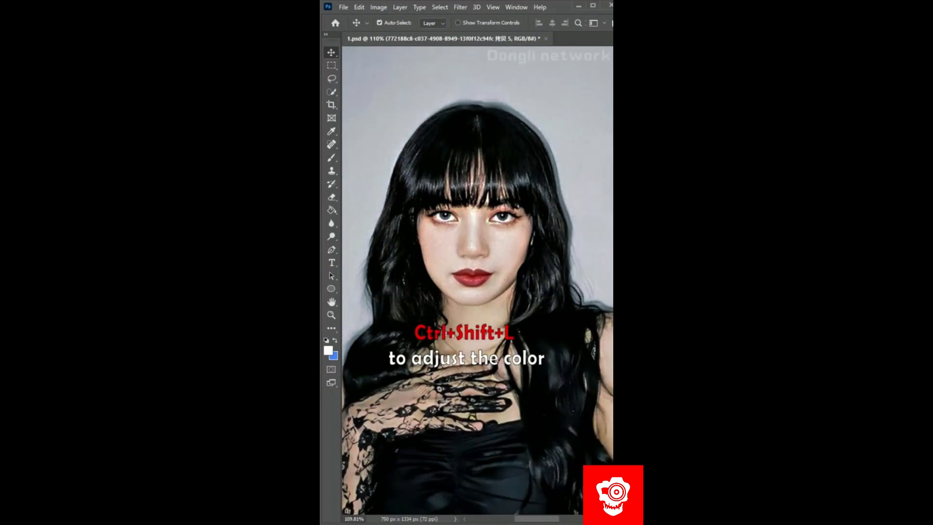
key(ctrl+shift+d)
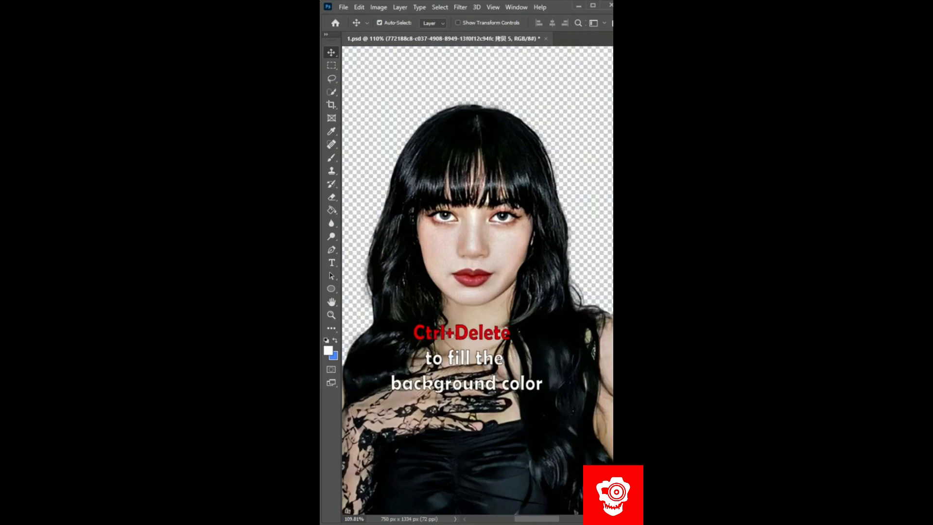
- Fill the portrait's backdrop with the blue background color and paste the copied suit into the document
key(ctrl+Delete)
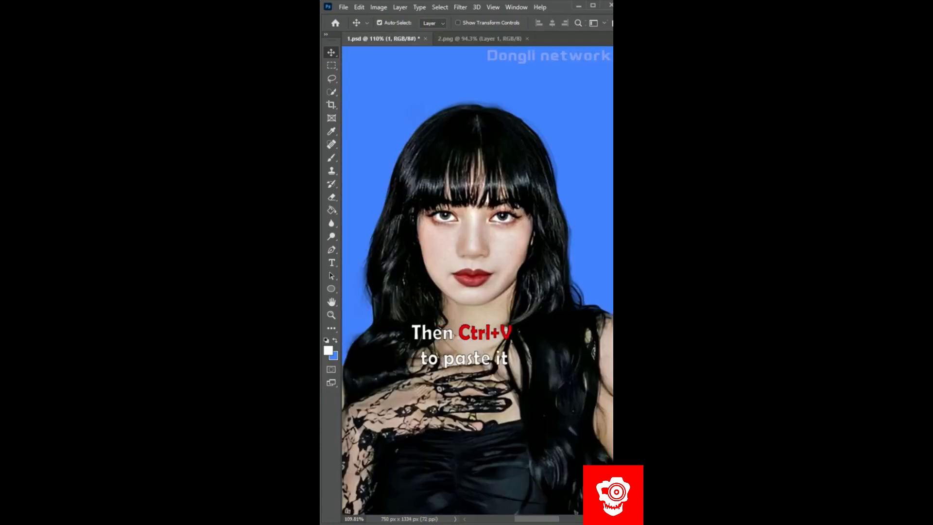
key(ctrl+v)
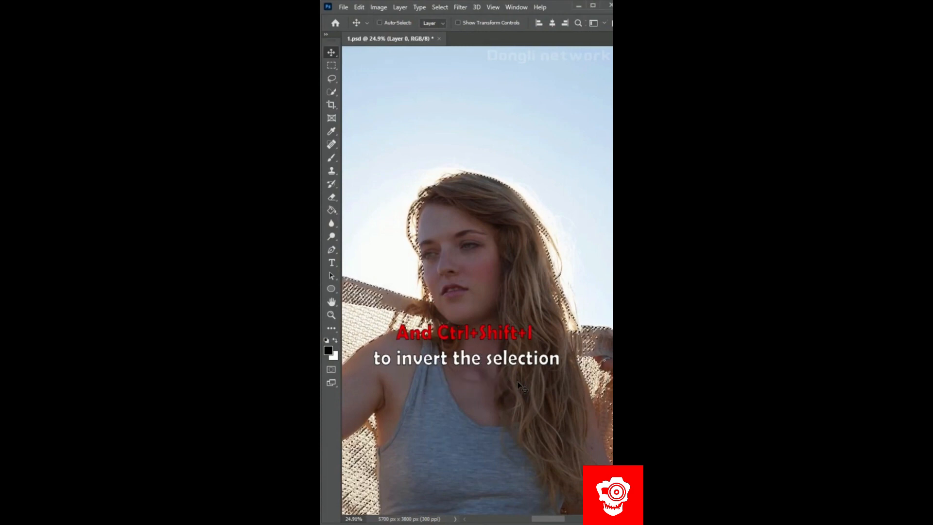
- Copy the selected backlit subject onto a new layer, set its blending mode to Screen, and duplicate that layer
key(F7)
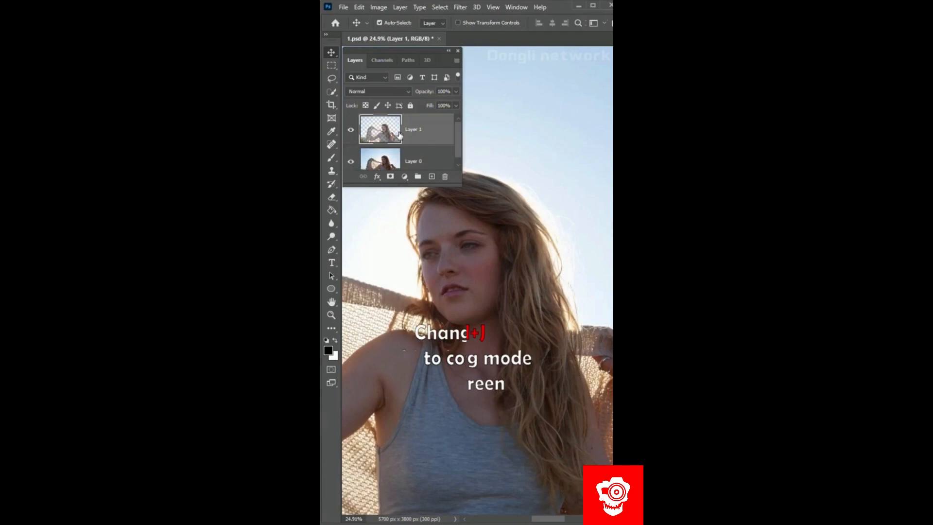
click(395, 97)
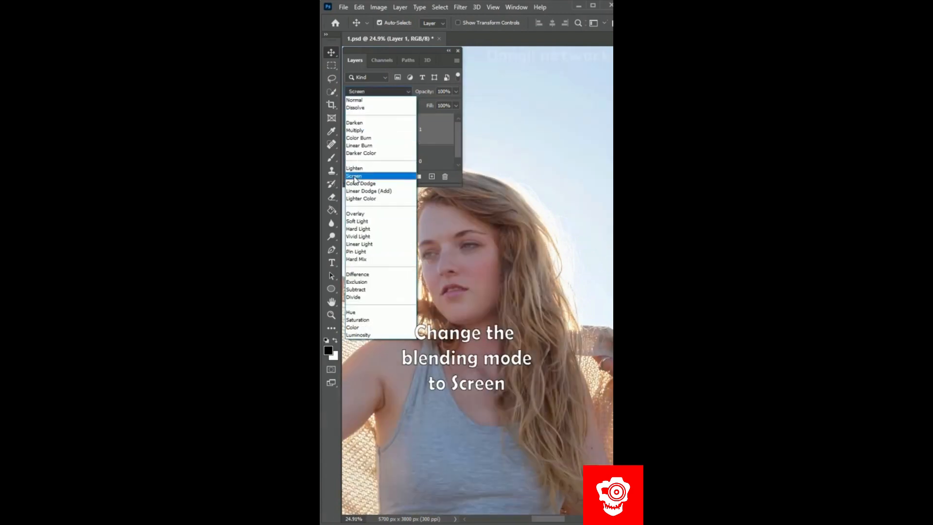
click(354, 175)
key(F7)
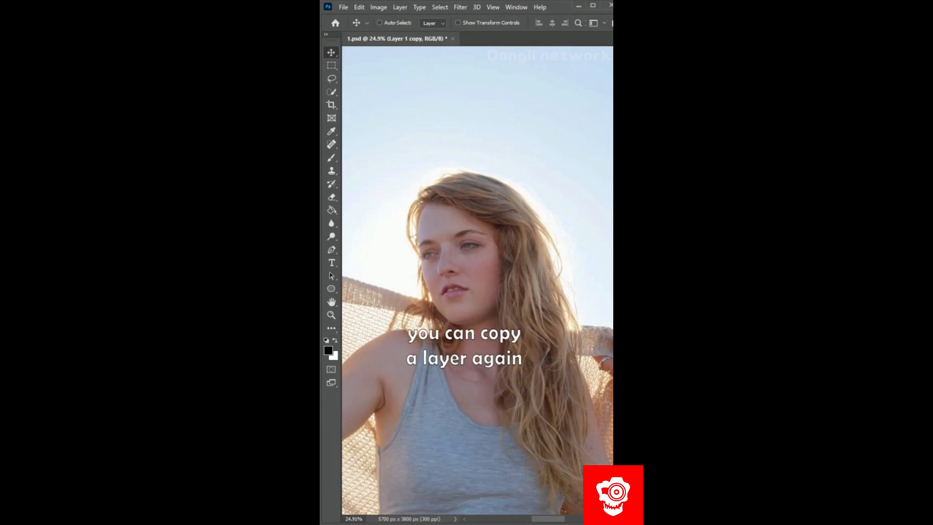
key(ctrl+j)
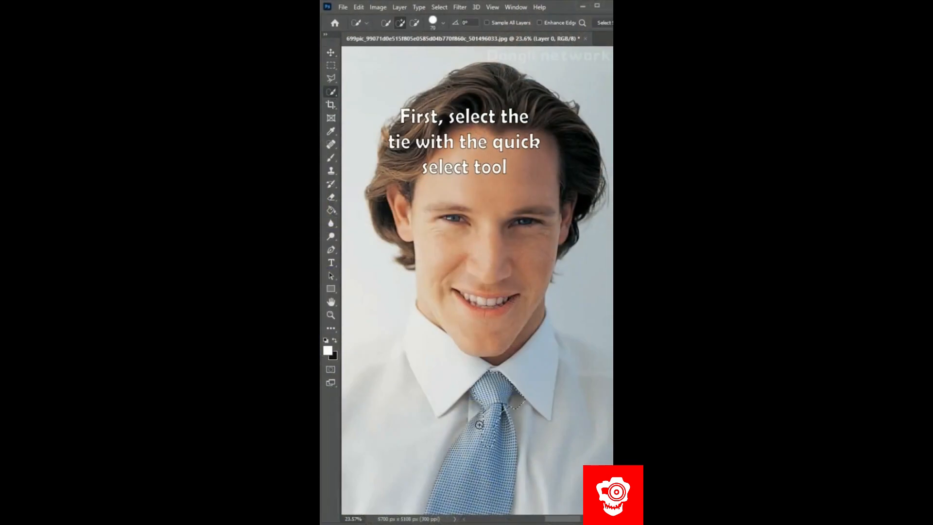
- Cut the tie onto its own layer using the Quick Selection tool, then rotate it to about -4.3° and reposition it under the collar
drag(479, 424, 508, 487)
key(F7)
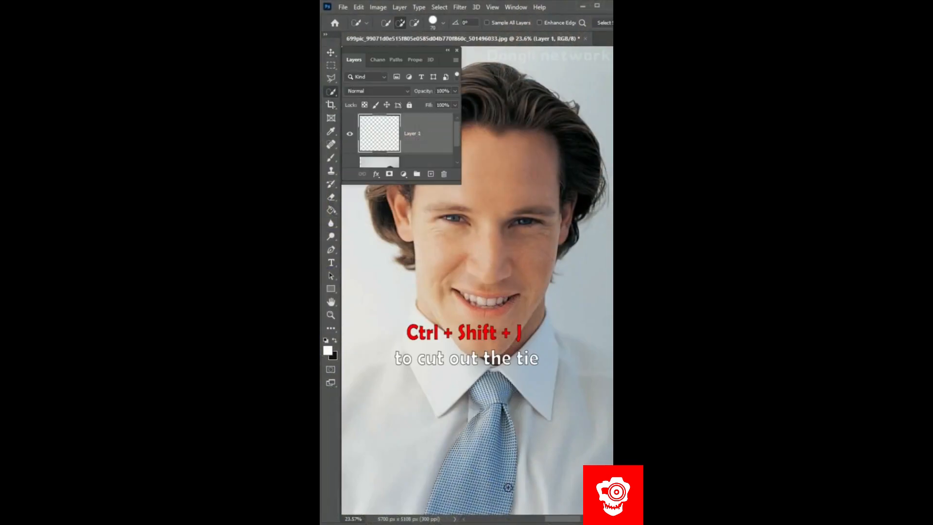
key(ctrl+t)
drag(540, 370, 533, 364)
drag(471, 475, 473, 479)
drag(550, 365, 547, 362)
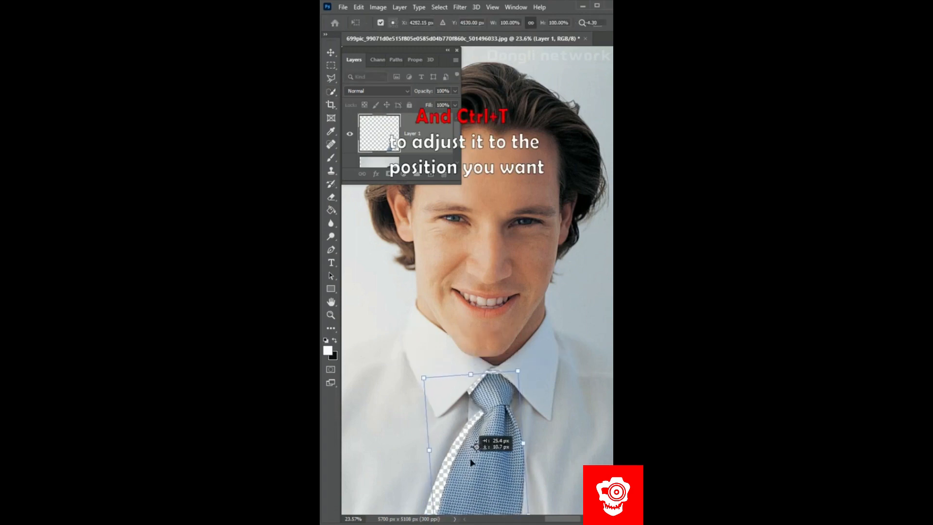
- Warp the tie layer so its lower end spreads outward and the knot sits neatly under the collar
right_click(492, 392)
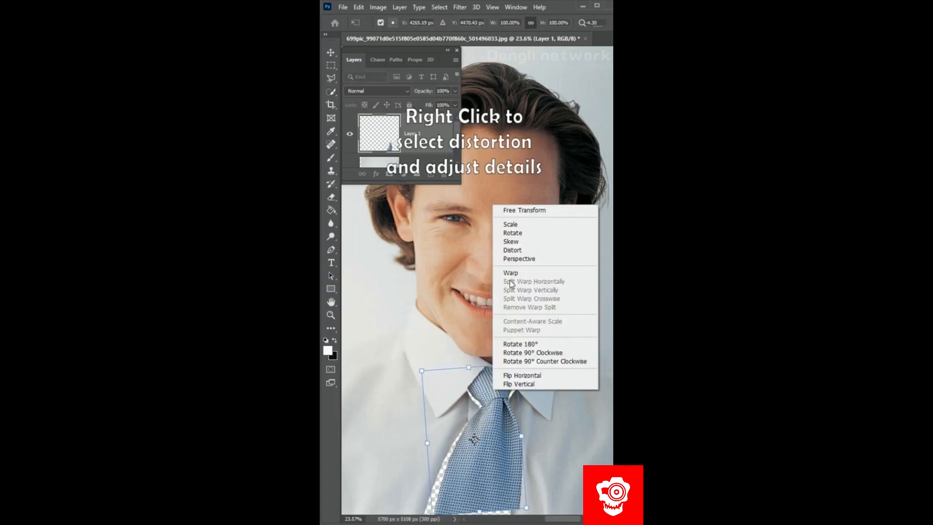
click(512, 273)
scroll(531, 515, down, 1)
drag(527, 487, 551, 500)
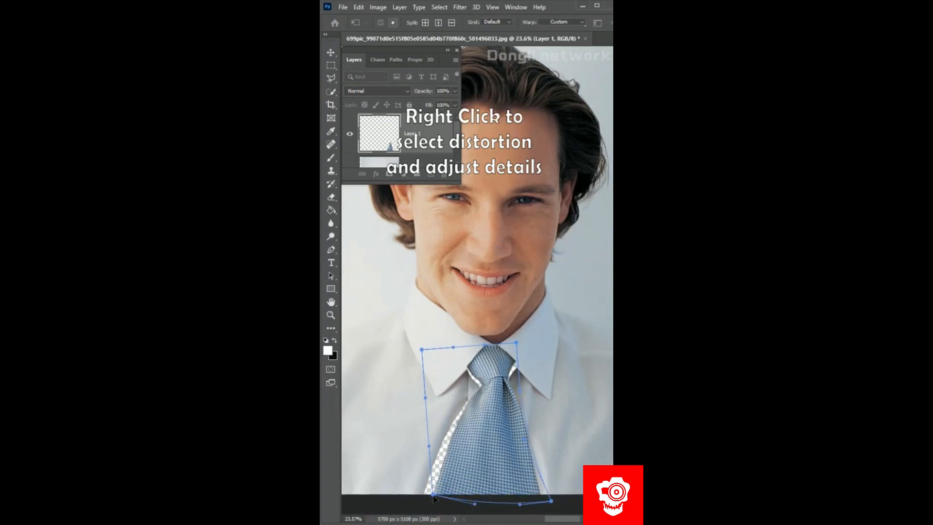
drag(465, 462, 474, 460)
key(Return)
- With the tie layer hidden, lasso the empty tie area on the shirt, fill it with Content-Aware Fill, and show the tie again
click(350, 135)
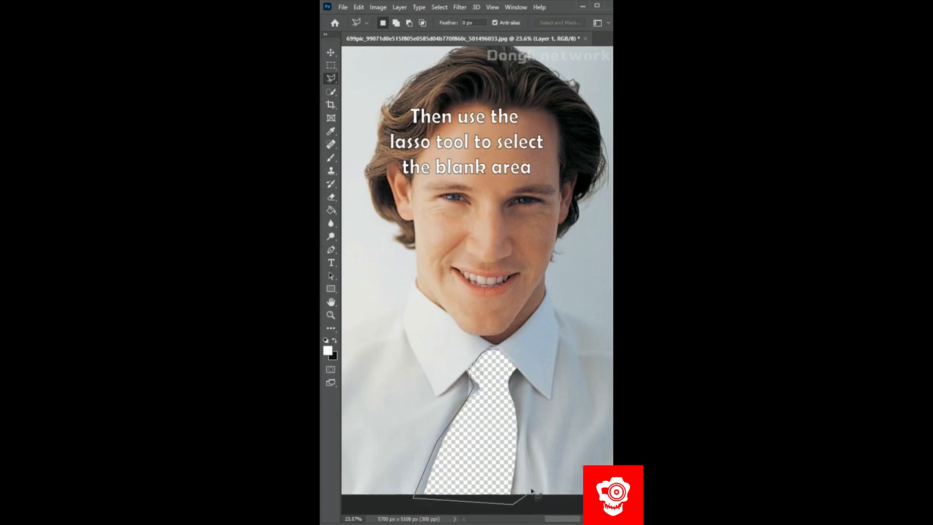
click(532, 479)
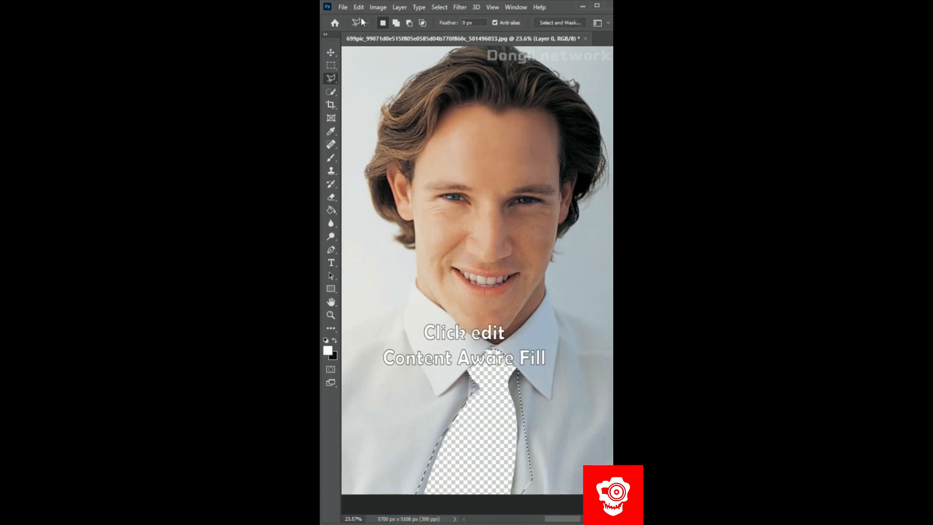
click(359, 8)
click(408, 201)
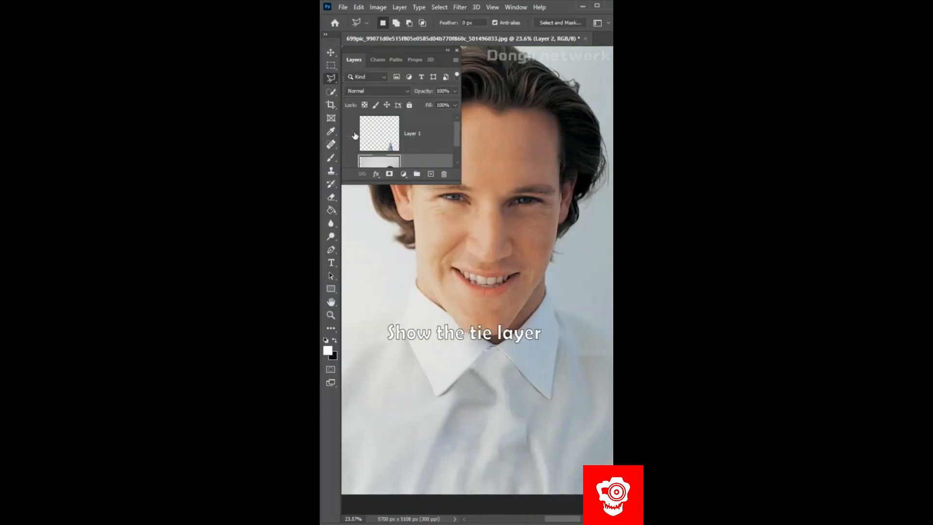
click(354, 135)
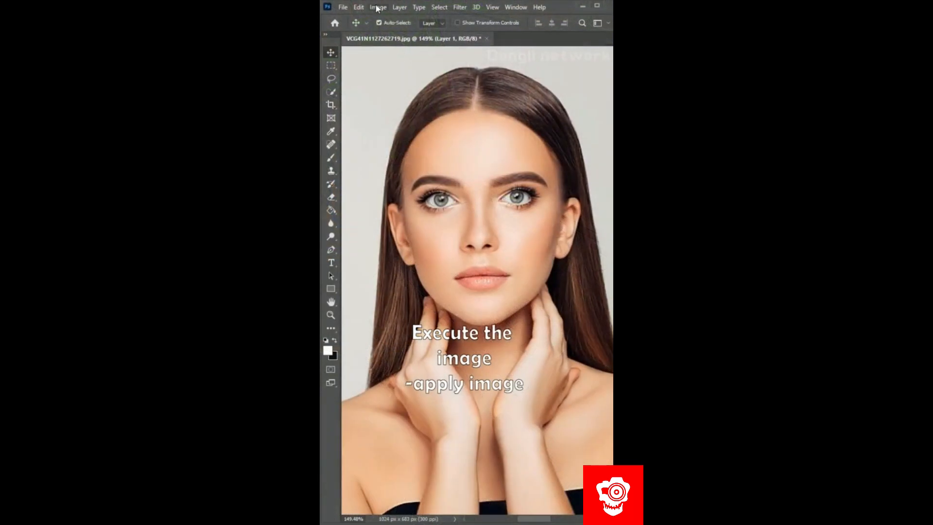
- Brighten the skin with Apply Image using Layer 0's Green channel, Screen blending and 80% opacity
click(378, 6)
click(397, 167)
click(450, 353)
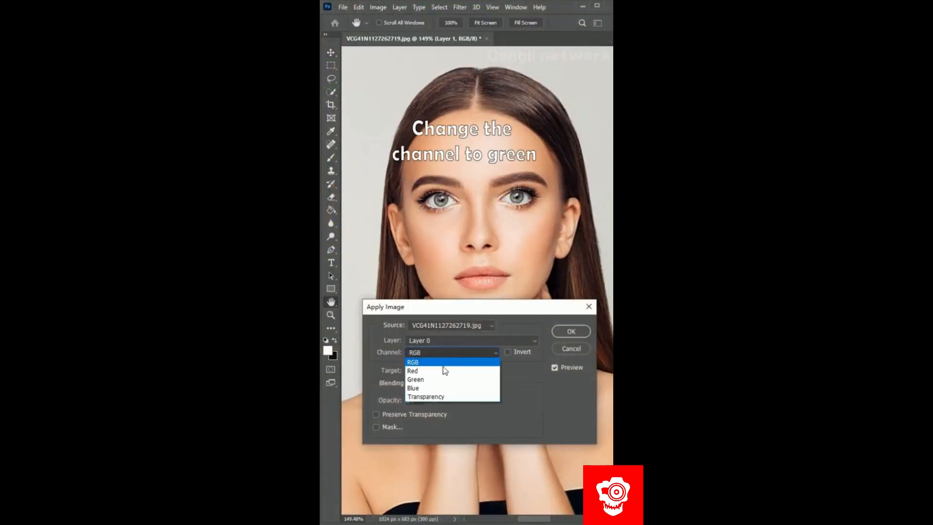
click(441, 379)
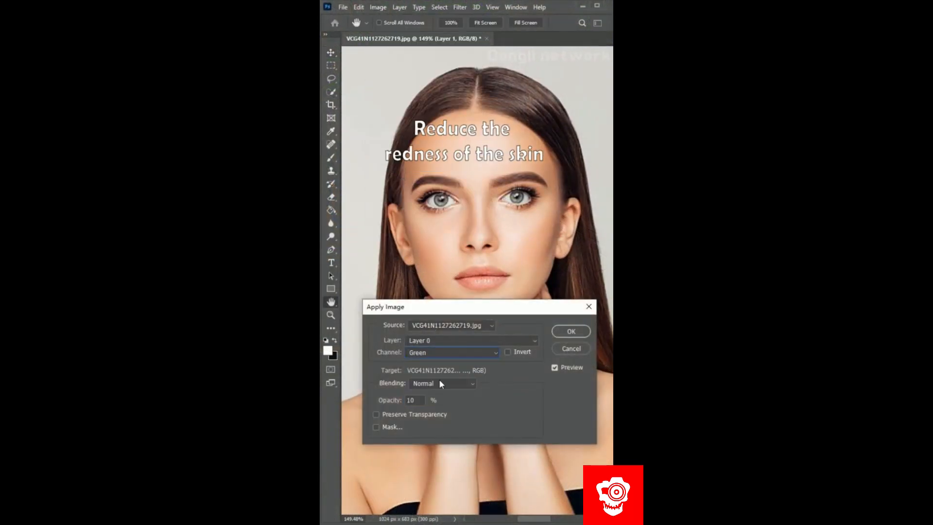
click(441, 384)
click(441, 363)
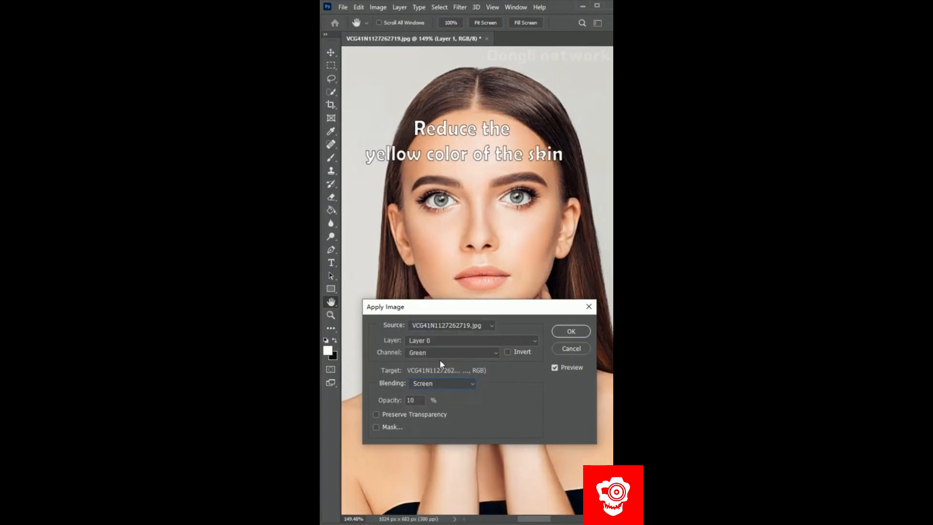
text(8)
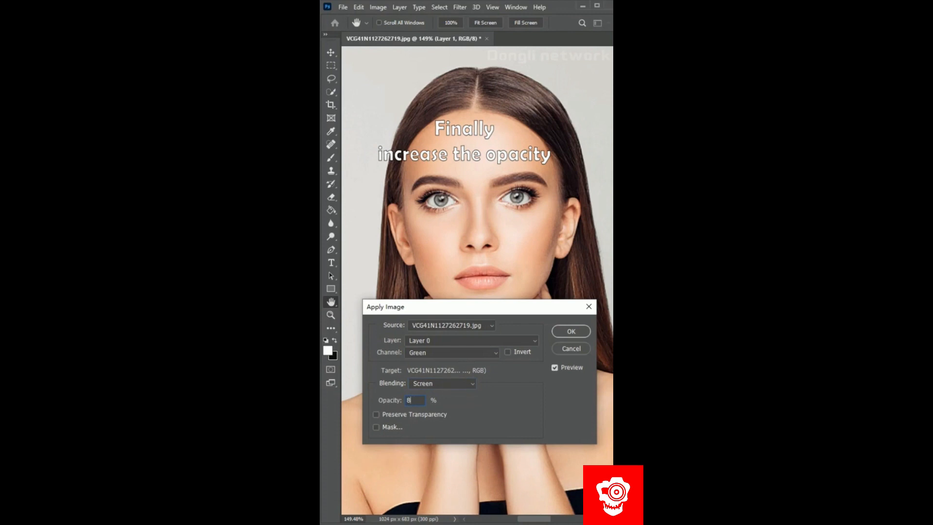
text(0)
key(Return)
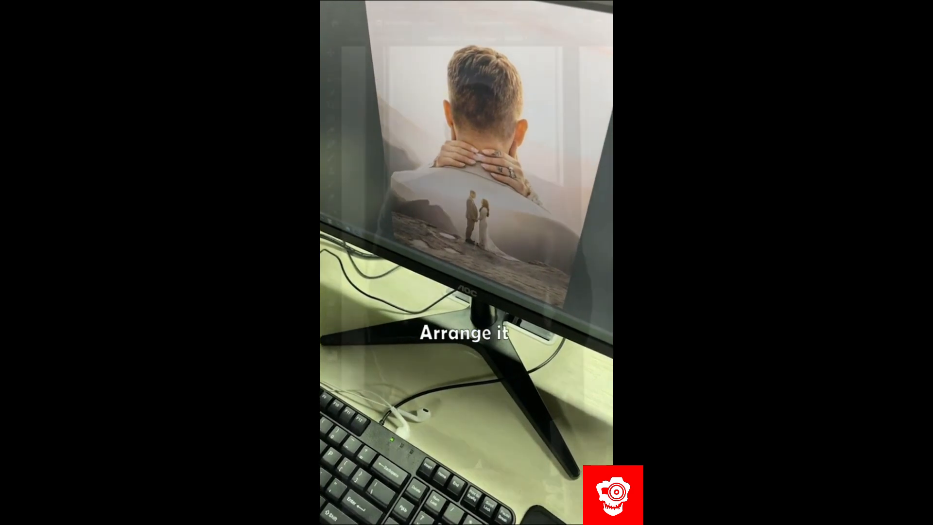
- Select the suited man as the subject and refine the edges of his head and jacket in Select and Mask
click(438, 7)
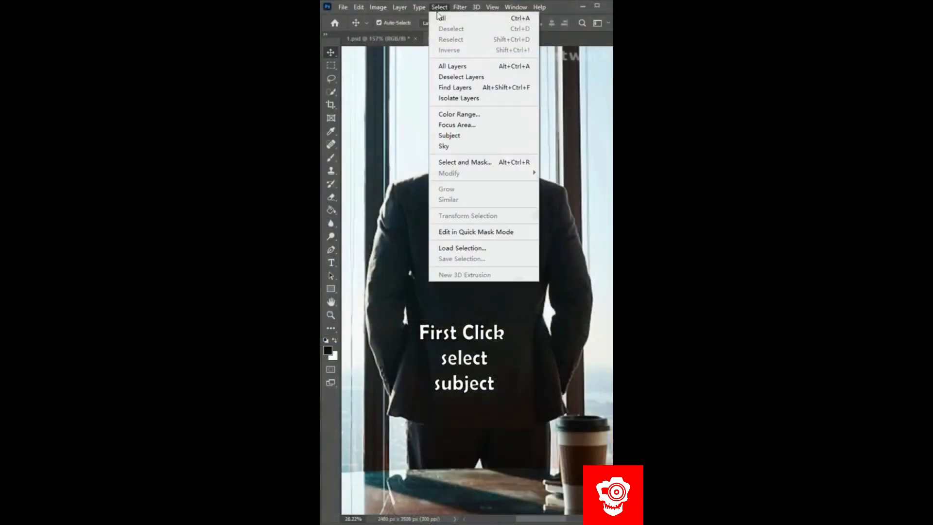
click(449, 135)
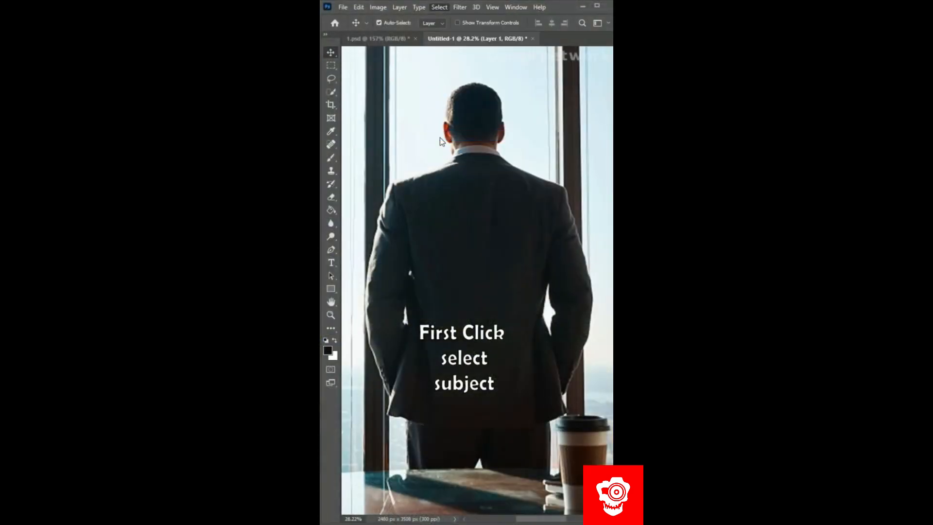
click(439, 7)
click(464, 162)
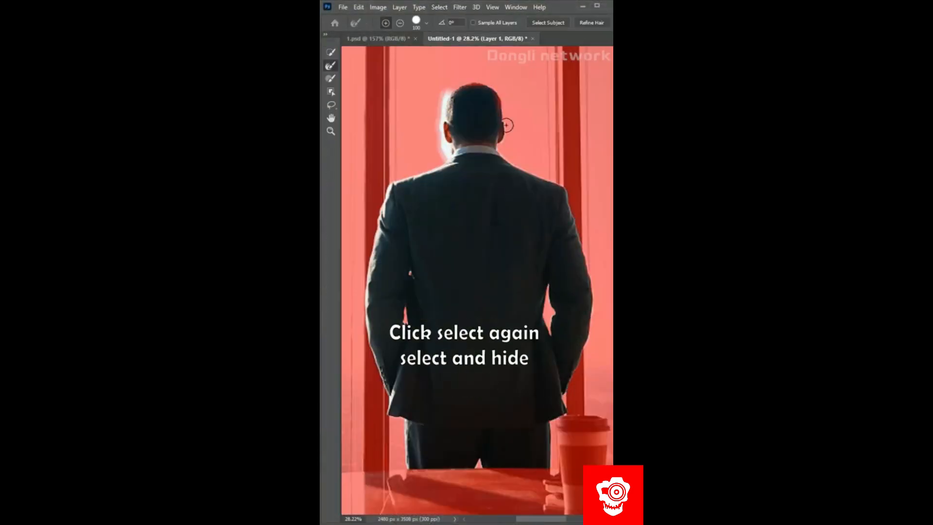
drag(384, 413, 363, 268)
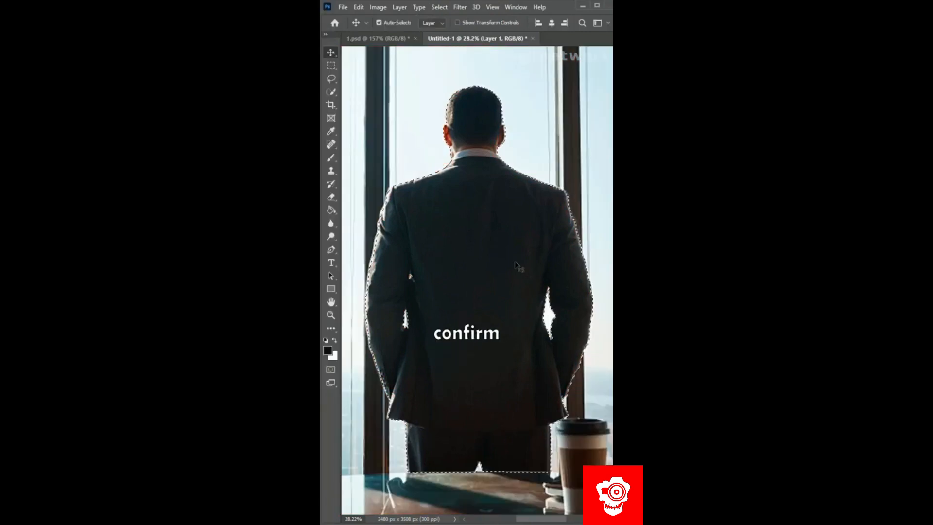
- Move the cutout man into 1.psd, position the couple photo over him, and clip the photo to his silhouette
drag(520, 272, 389, 41)
drag(496, 301, 474, 301)
key(F7)
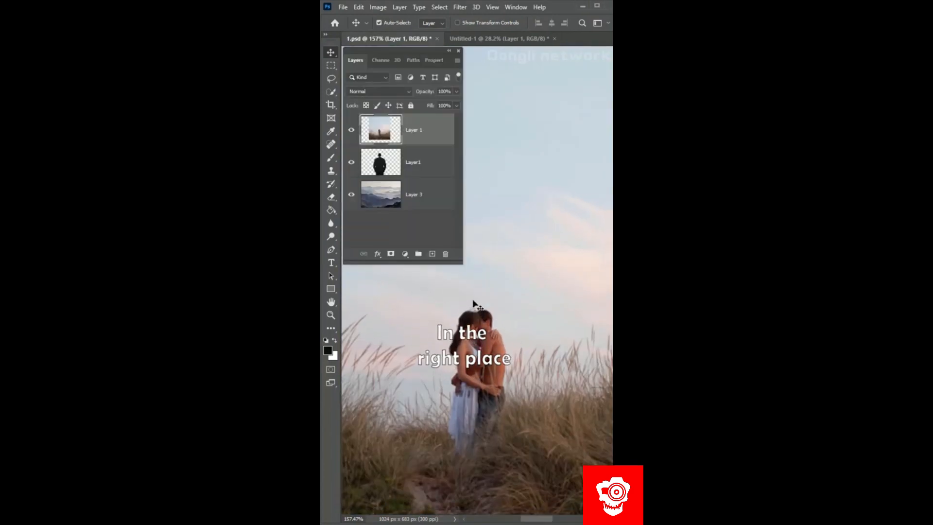
alt+click(415, 145)
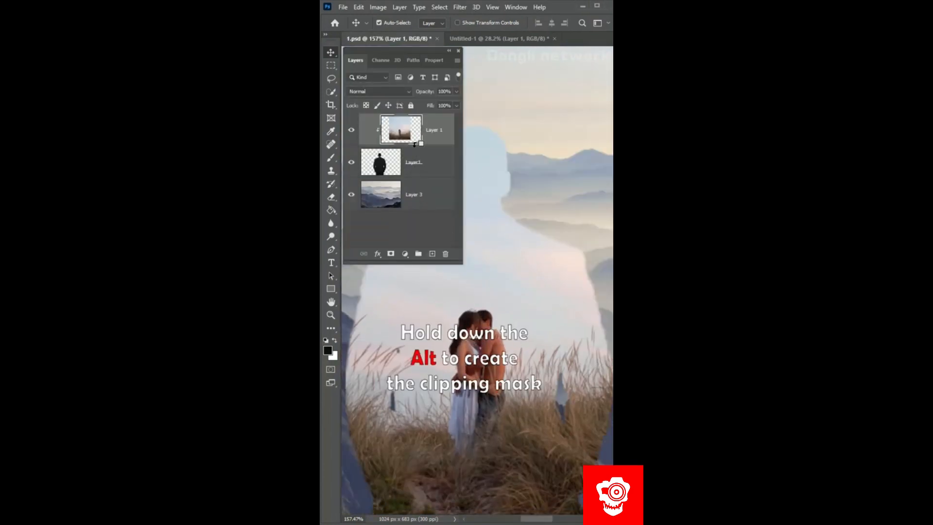
- Set the clipped couple photo's blending mode to Screen and erase its unneeded areas on the man's figure
click(392, 91)
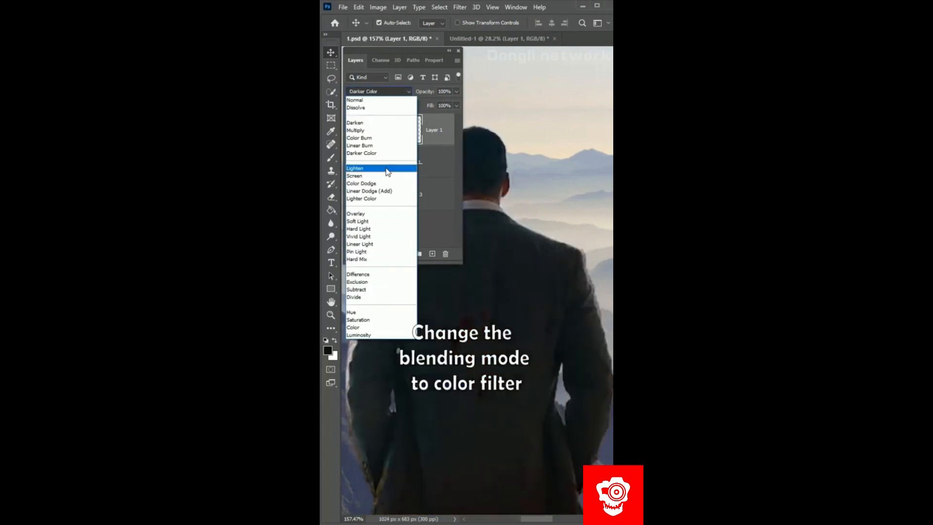
click(387, 178)
key(F7)
key(e)
mouse_move(412, 177)
mouse_down()
mouse_move(515, 199)
mouse_move(494, 212)
mouse_move(396, 219)
mouse_up()
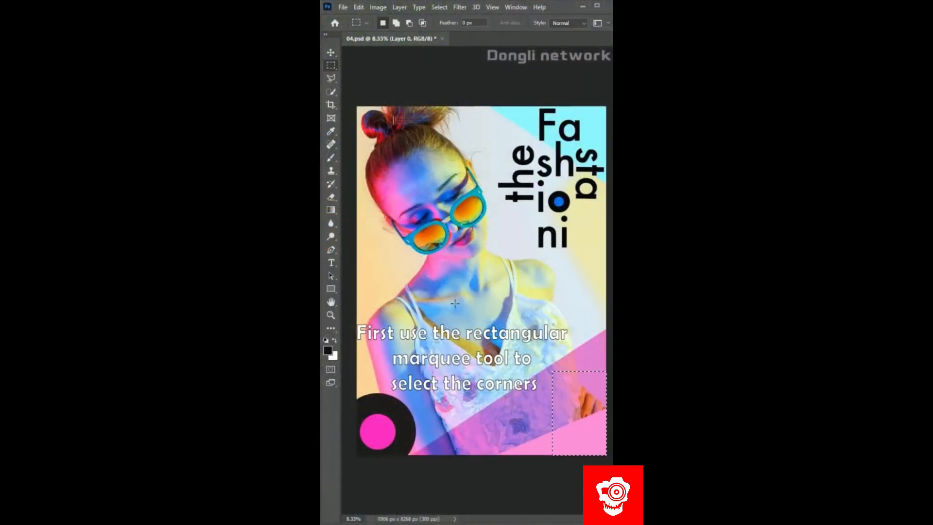
- Fill the selected lower-right poster corner with a black-to-white gradient and warp both lower corners inward into a page curl
click(331, 210)
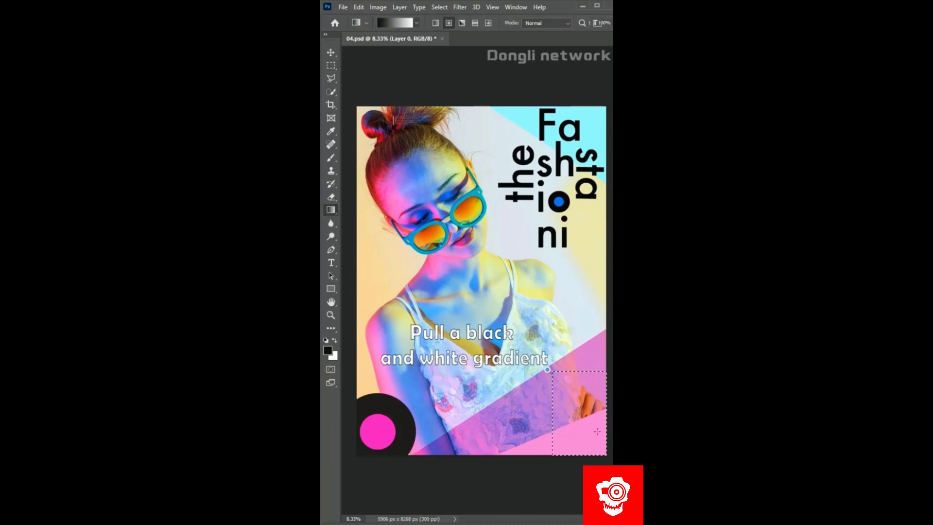
drag(597, 431, 598, 438)
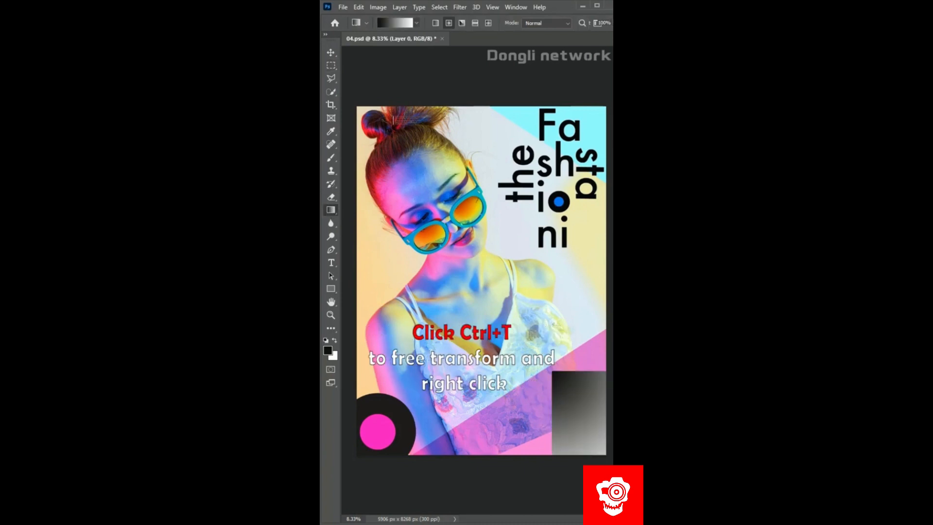
key(ctrl+t)
right_click(516, 389)
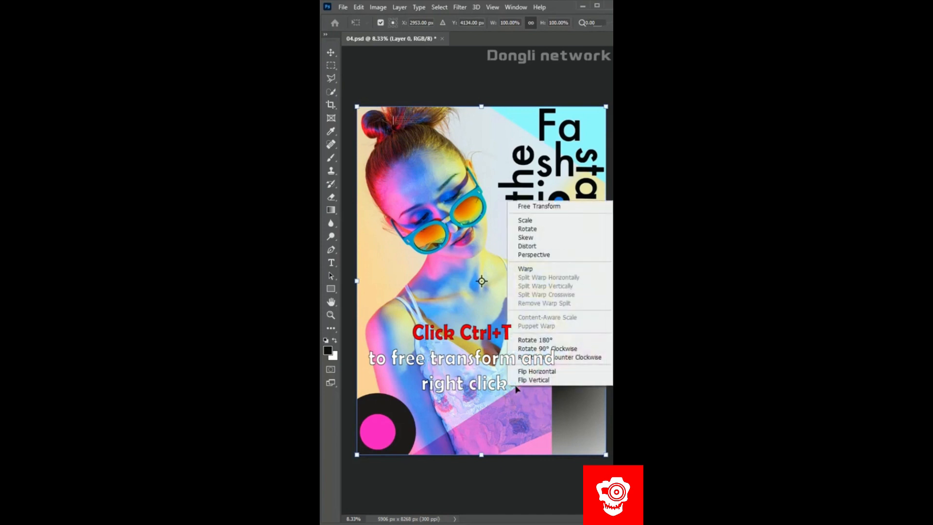
click(519, 208)
drag(605, 455, 529, 343)
drag(356, 457, 418, 440)
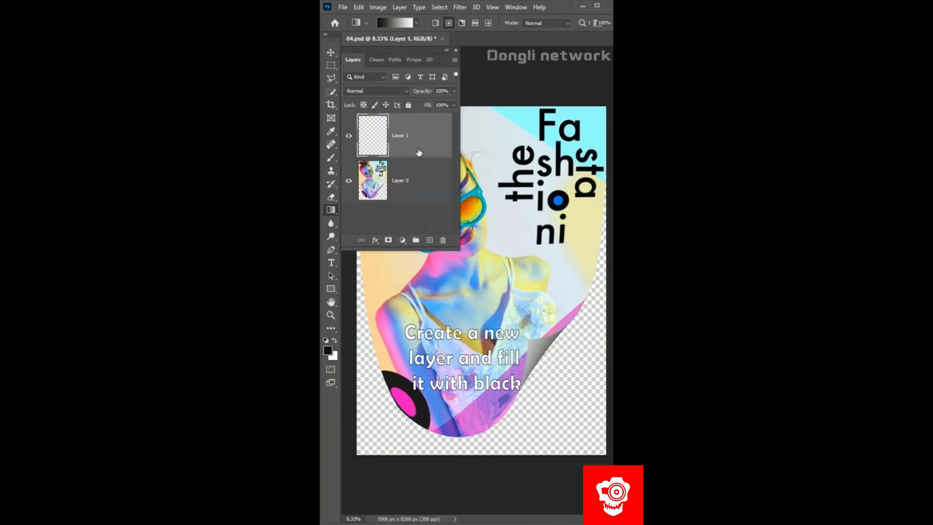
- Place a new black-filled layer beneath the poster and warp its lower corners to follow the curled page as a shadow
drag(419, 152, 412, 203)
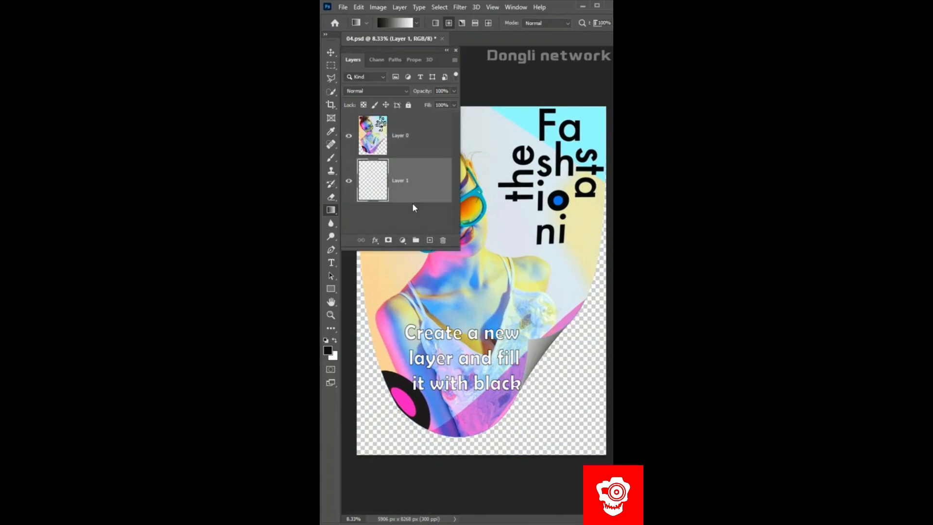
key(alt+BackSpace)
key(ctrl+t)
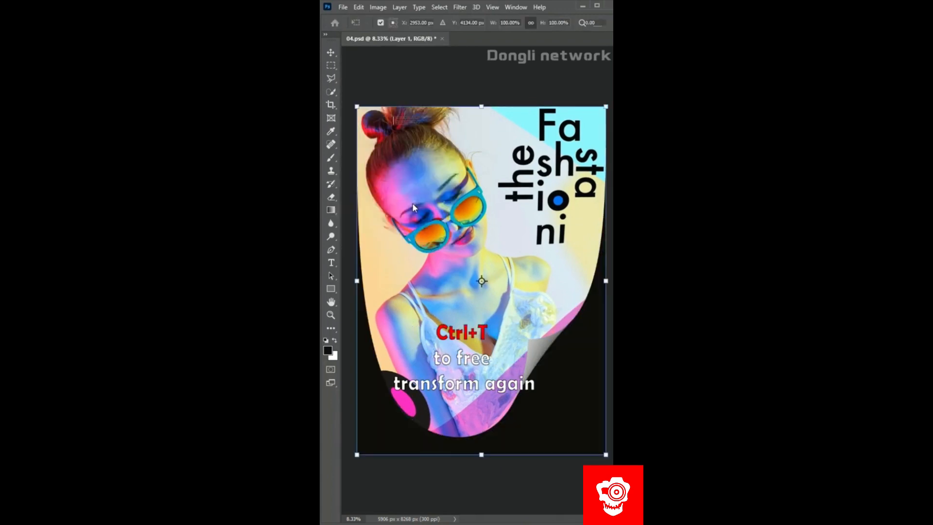
right_click(412, 203)
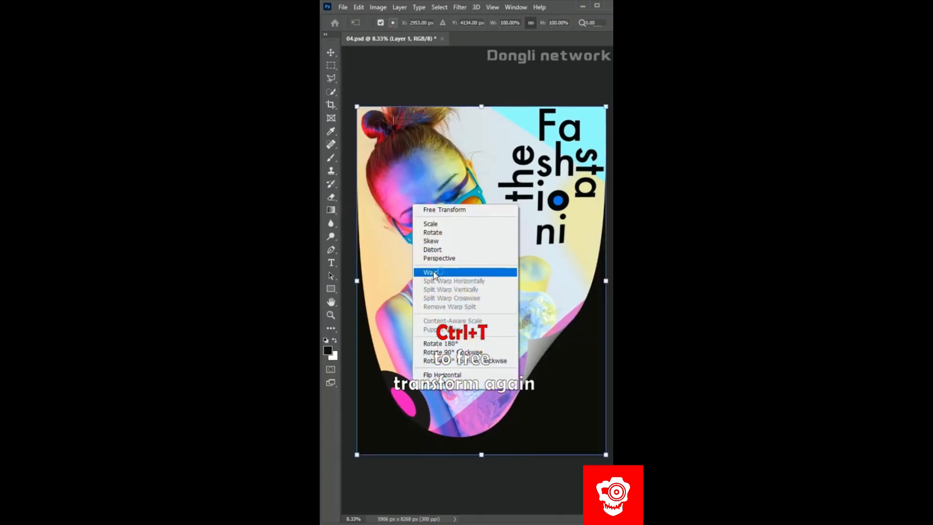
click(437, 274)
drag(605, 454, 531, 349)
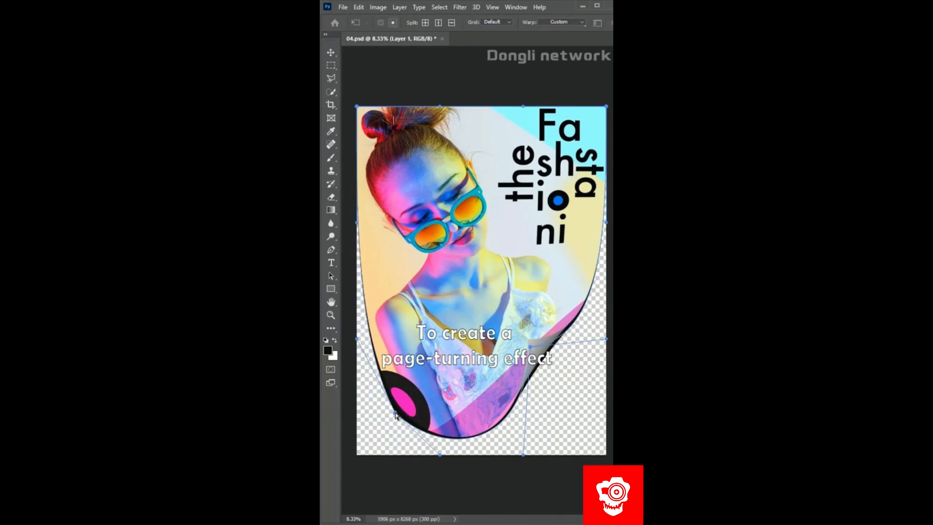
key(g)
- Soften the black shadow layer with a Gaussian Blur of about 18 pixels
click(460, 7)
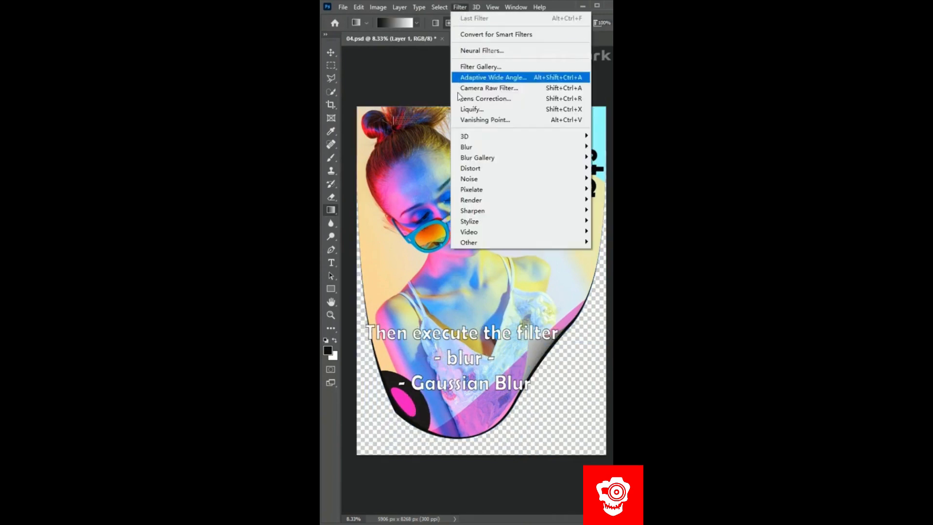
mouse_move(466, 146)
click(421, 189)
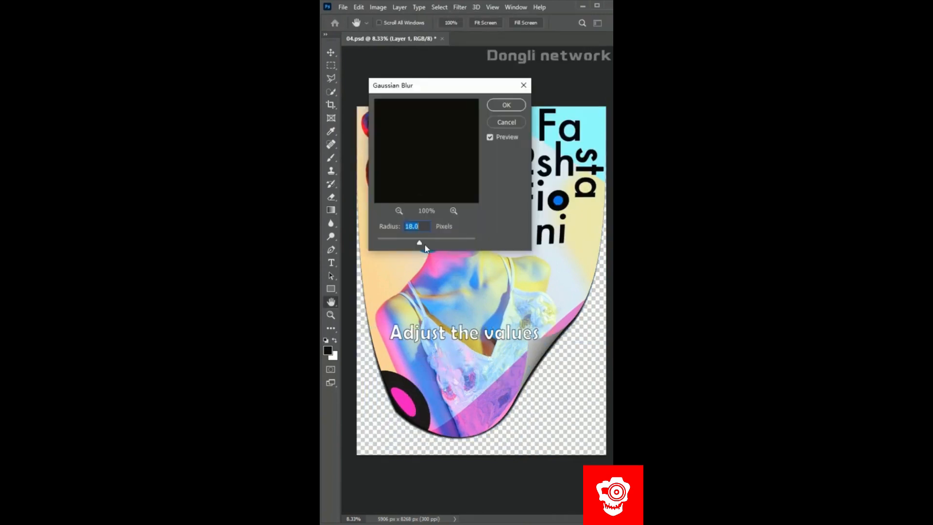
drag(453, 106, 450, 106)
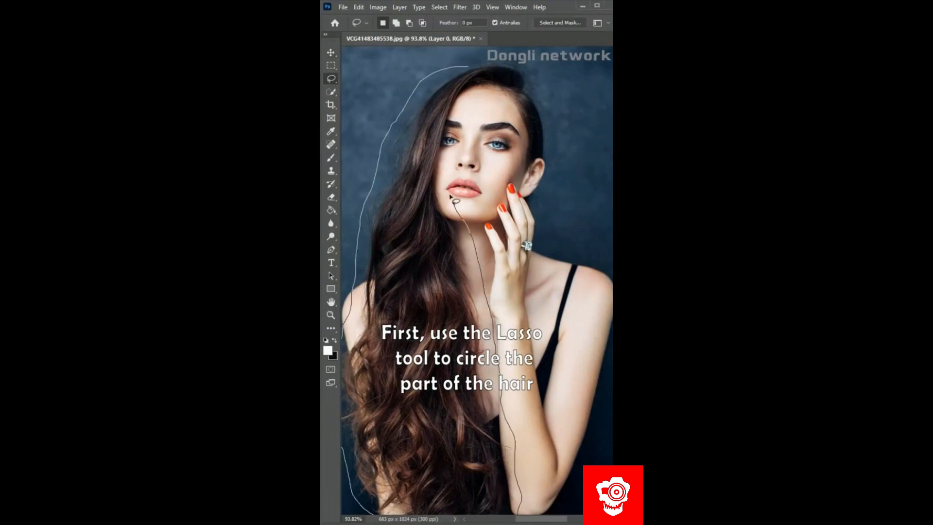
- Lasso the woman's long hair and refine it in Select and Mask with Decontaminate Colors, outputting a masked layer copy
drag(550, 115, 539, 73)
click(439, 7)
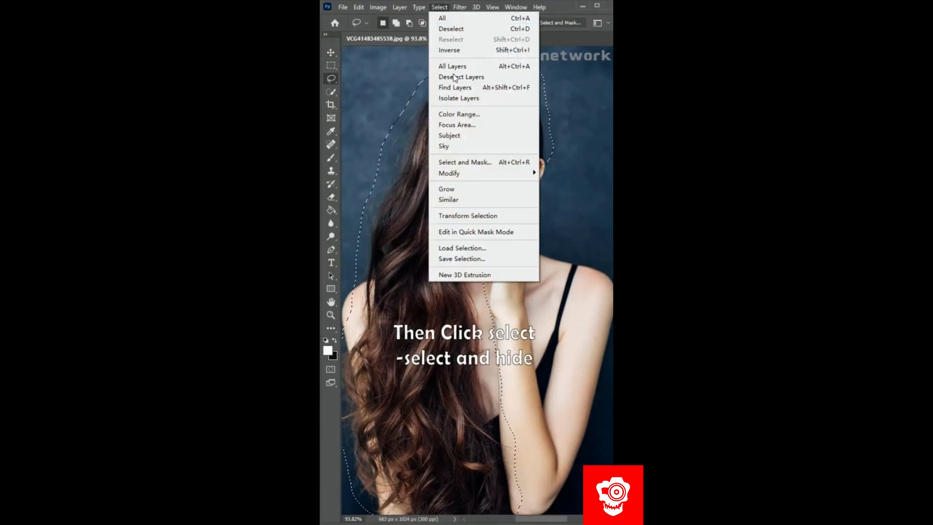
click(465, 162)
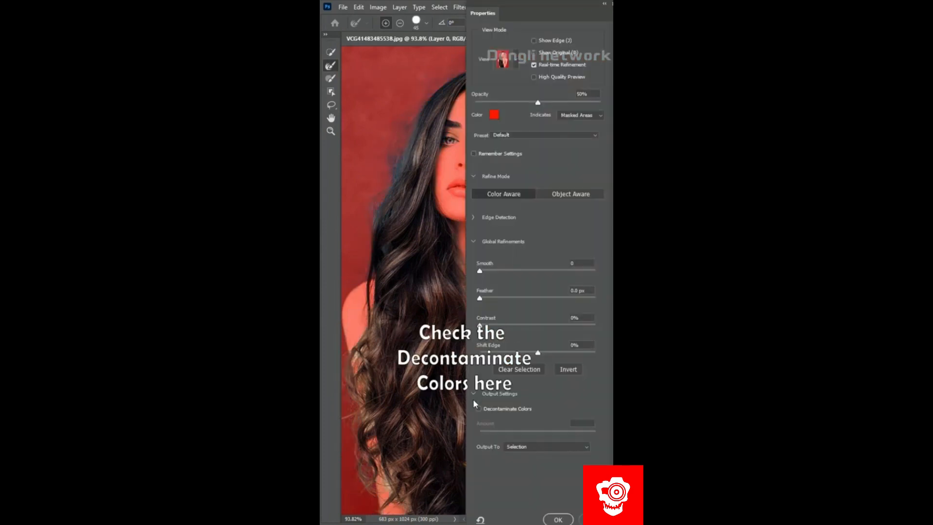
click(558, 520)
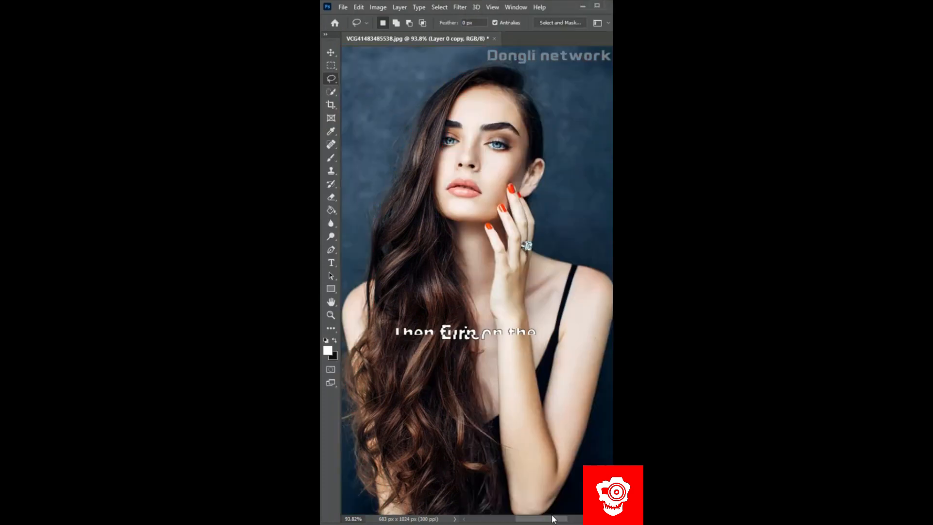
- Recolor the hair purple with a clipped Hue/Saturation adjustment: hue -64, saturation +46, lightness -13
click(554, 239)
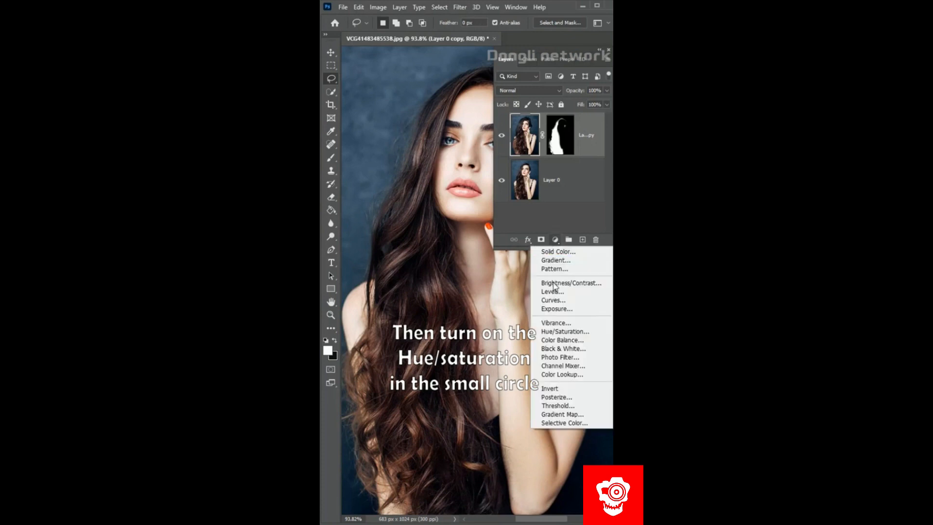
click(561, 333)
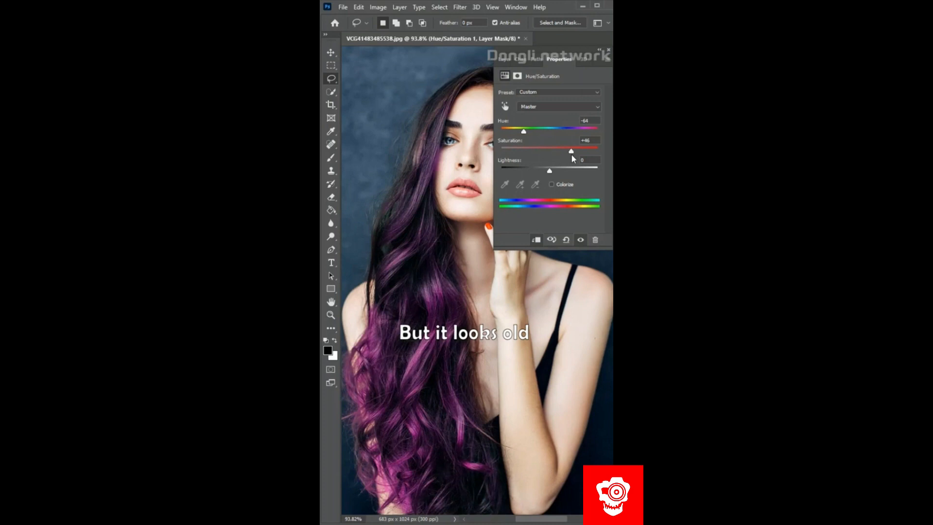
drag(550, 171, 542, 171)
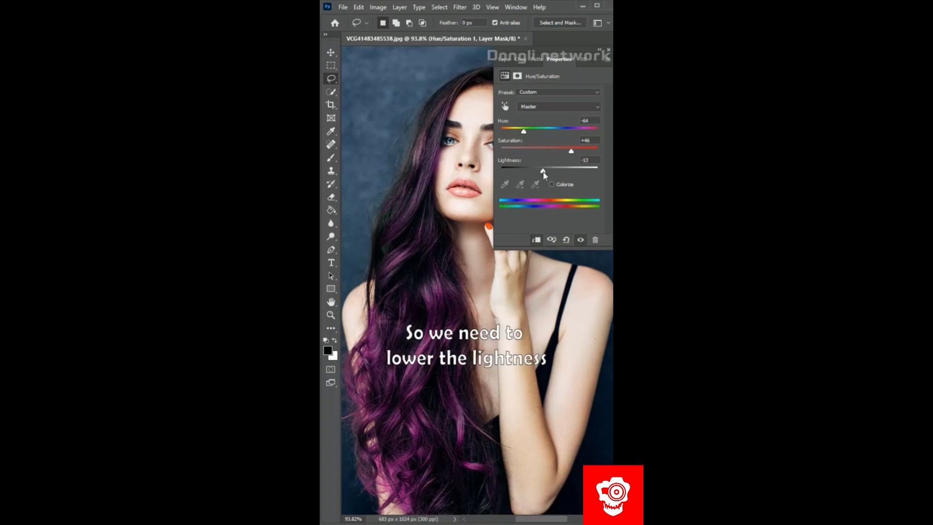